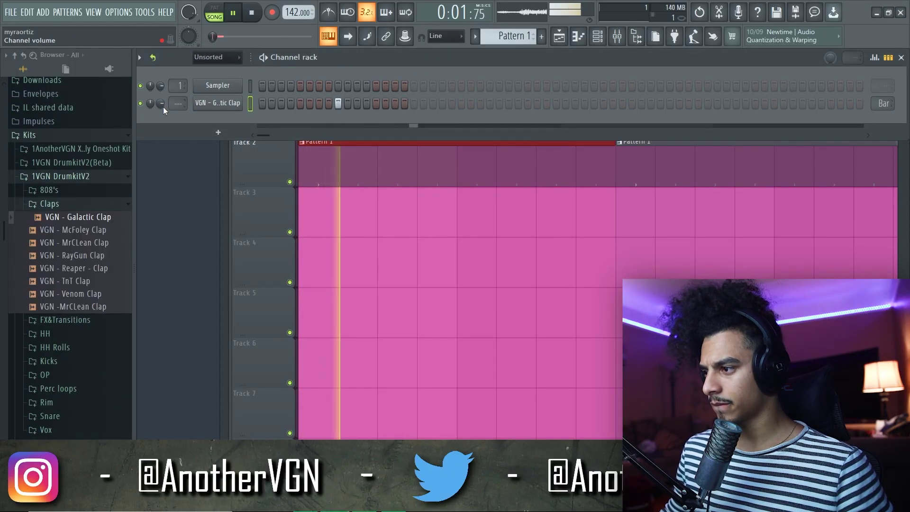
Raise the volume of the VGN - Galactic Clap channel and display all channels in the channel rack
drag(161, 104, 163, 85)
click(212, 56)
click(208, 70)
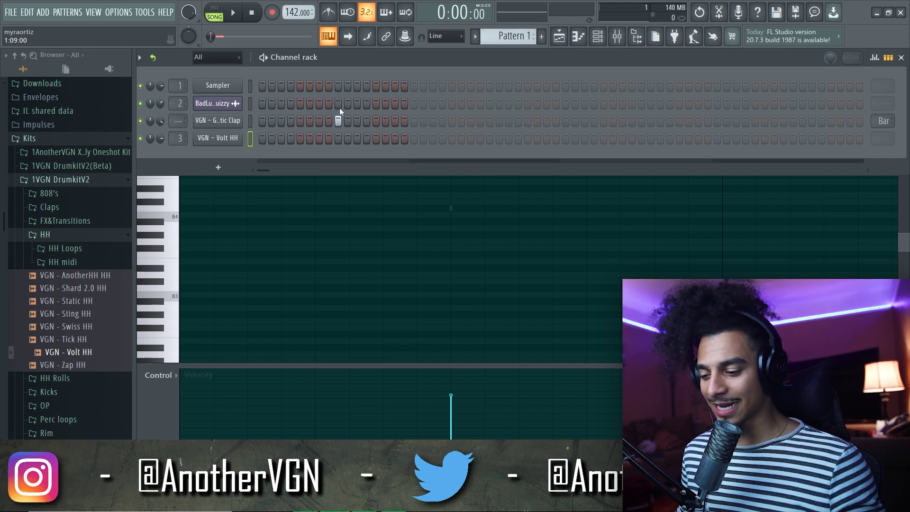
Program VGN - Volt HH hits on steps 1, 5, 6 and 15 of the first bar, auditioning the pattern
key(F9)
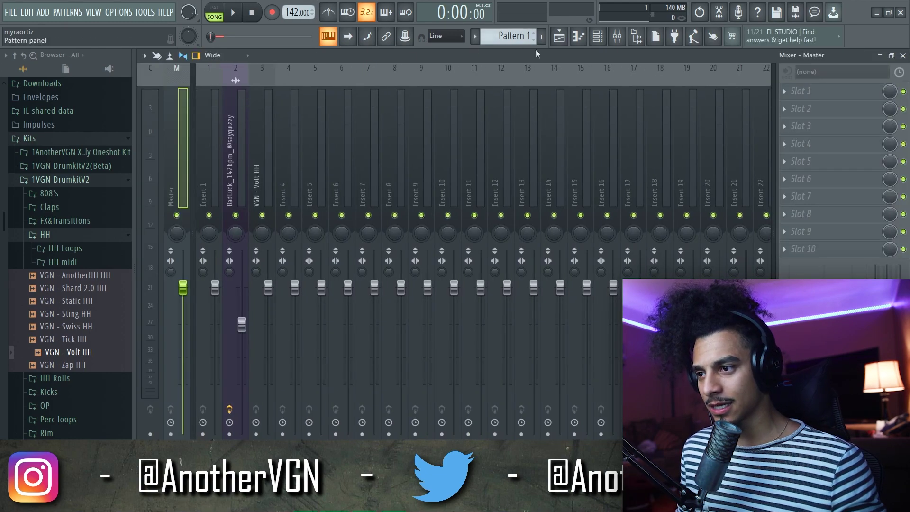
key(F6)
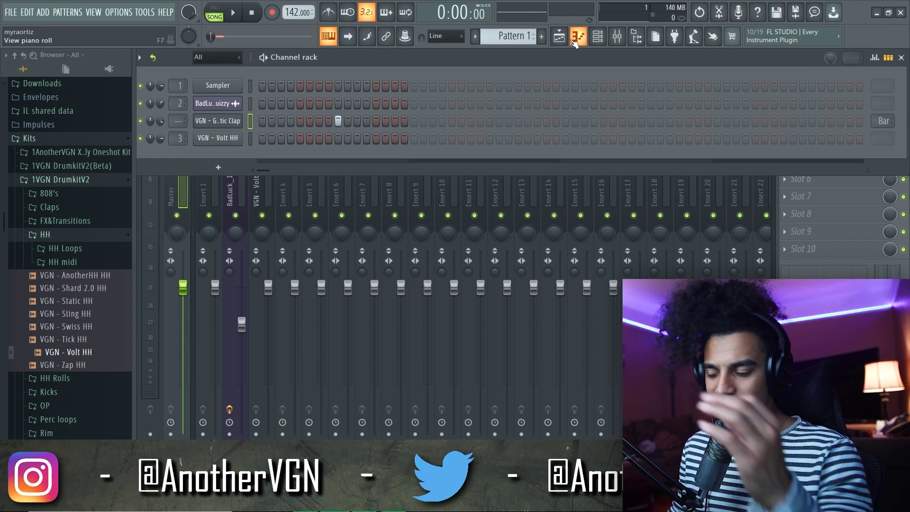
click(262, 138)
click(300, 138)
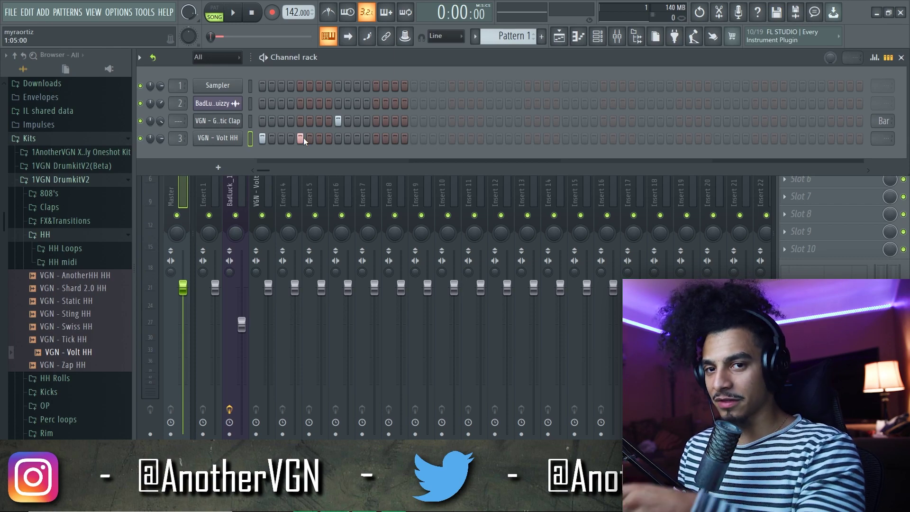
key(space)
key(space)
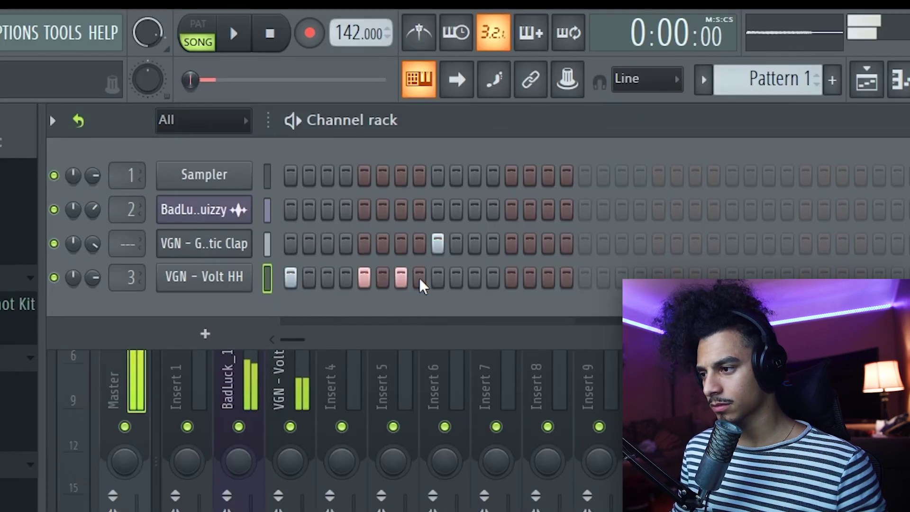
click(382, 279)
key(space)
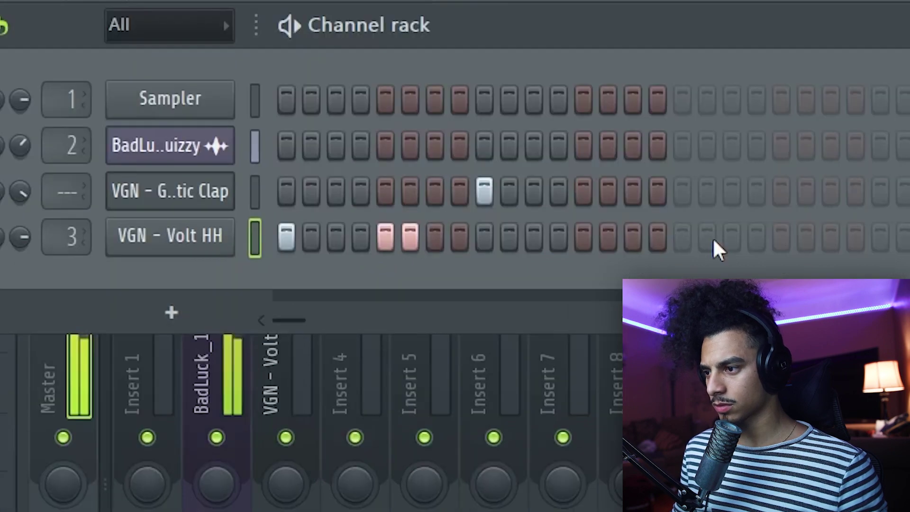
click(636, 237)
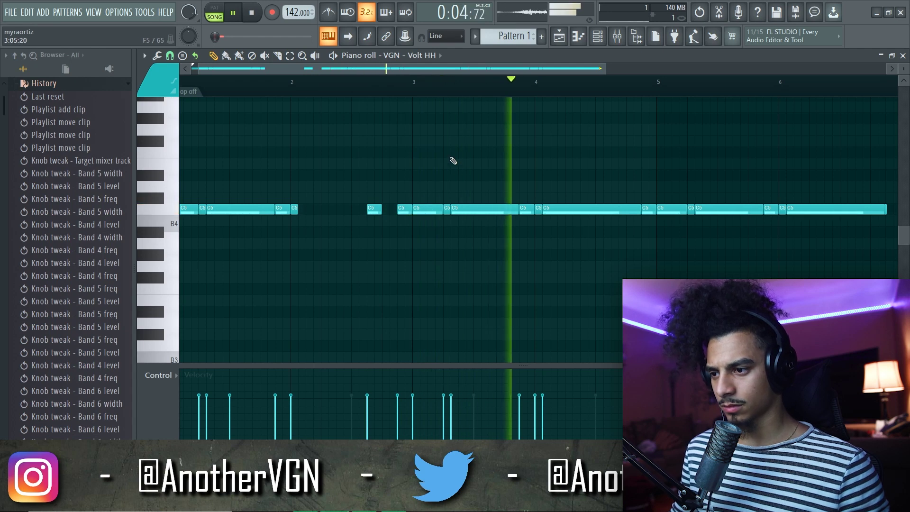
Replace the long C5 hi-hat note near the start of bar 4 with a note further into that bar
click(490, 83)
scroll(570, 202, up, 2)
drag(556, 205, 590, 206)
key(space)
key(space)
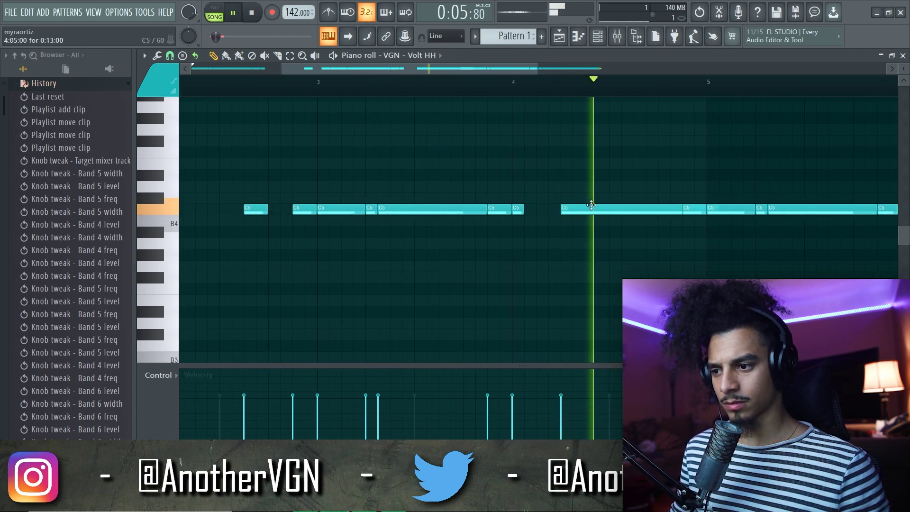
right_click(616, 210)
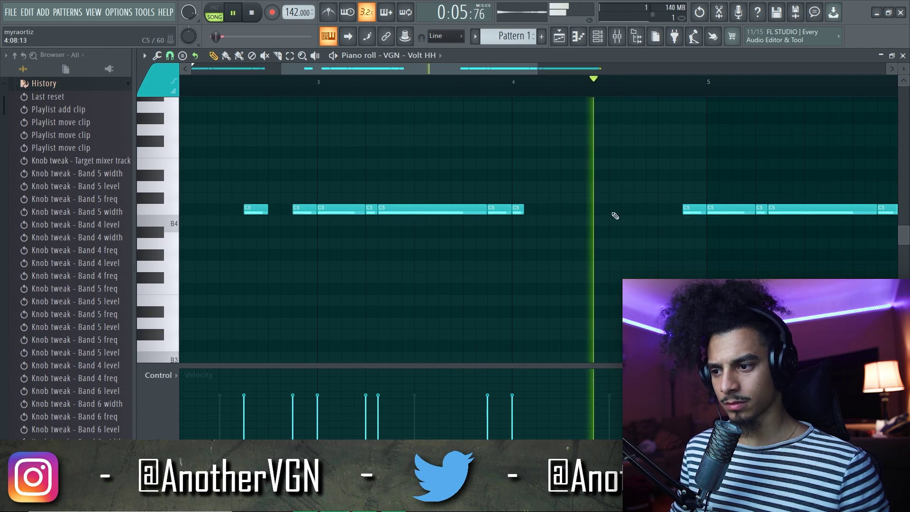
click(636, 208)
key(space)
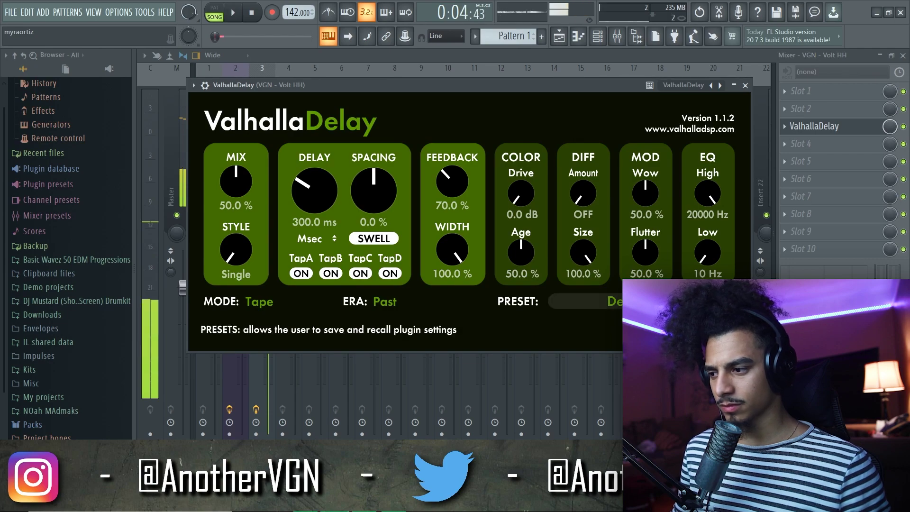
In ValhallaDelay, load the DIGITAL-Dotted 8th-Note Gutiar preset, with EQ High at 9150 Hz and Feedback at 40.8 %
click(620, 302)
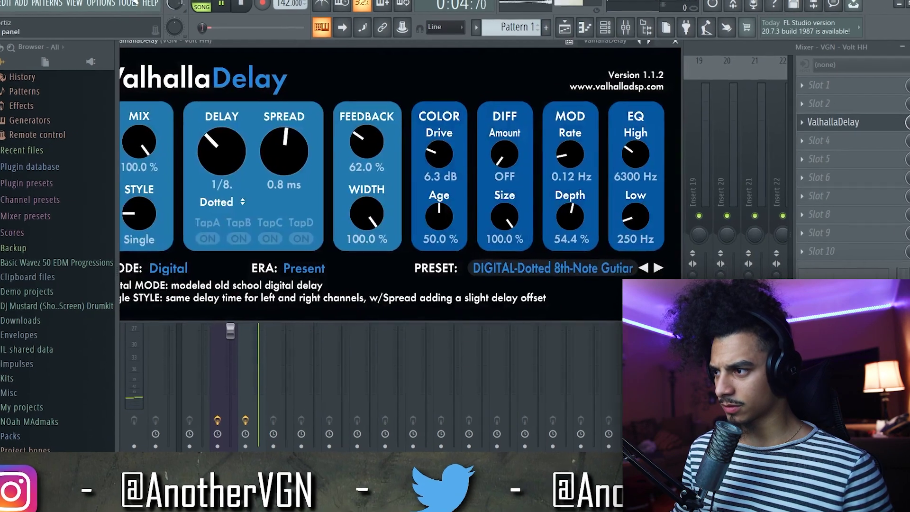
drag(242, 44, 312, 69)
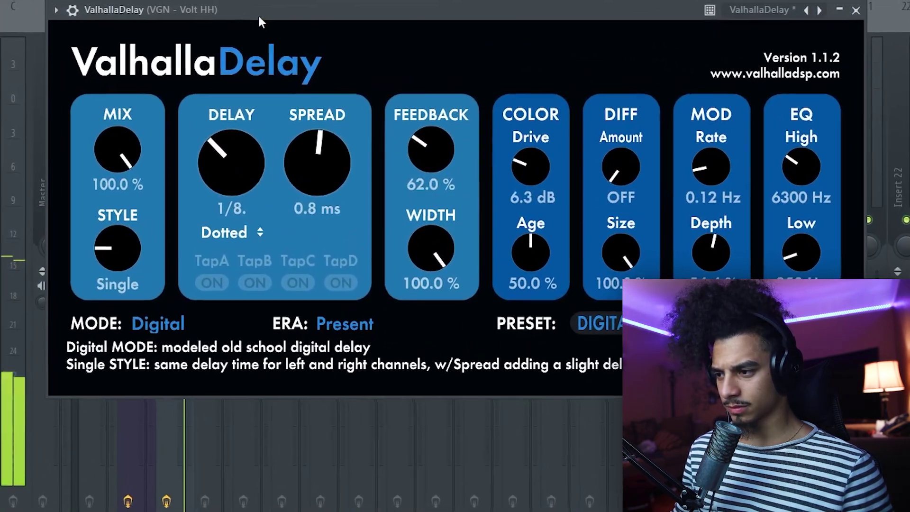
drag(269, 26, 325, 1)
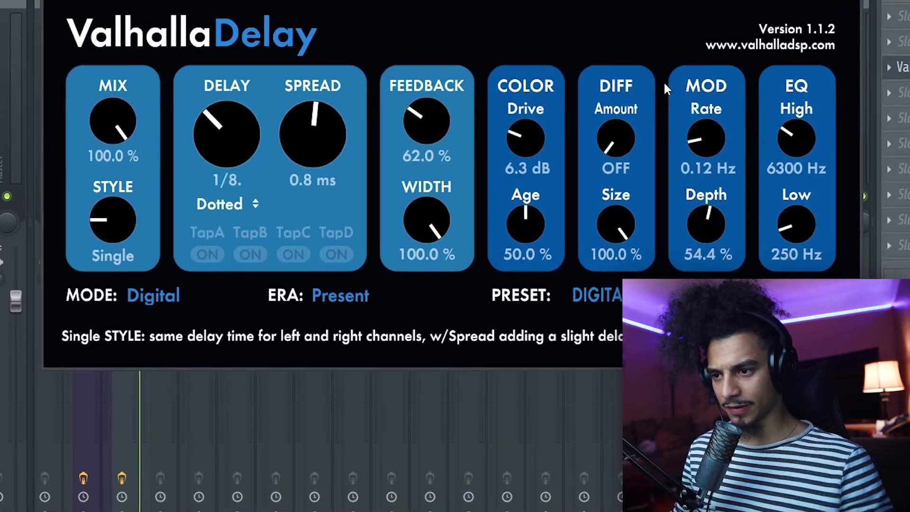
drag(805, 136, 815, 104)
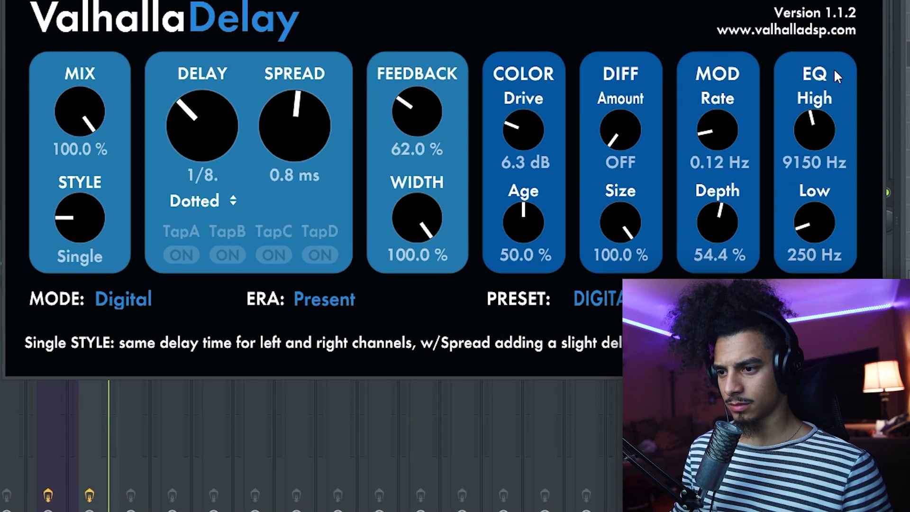
drag(419, 94, 428, 120)
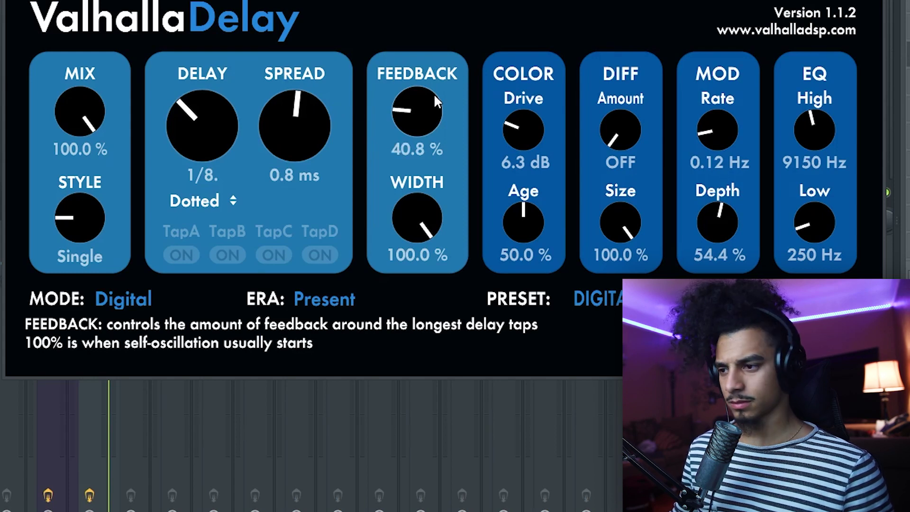
key(Escape)
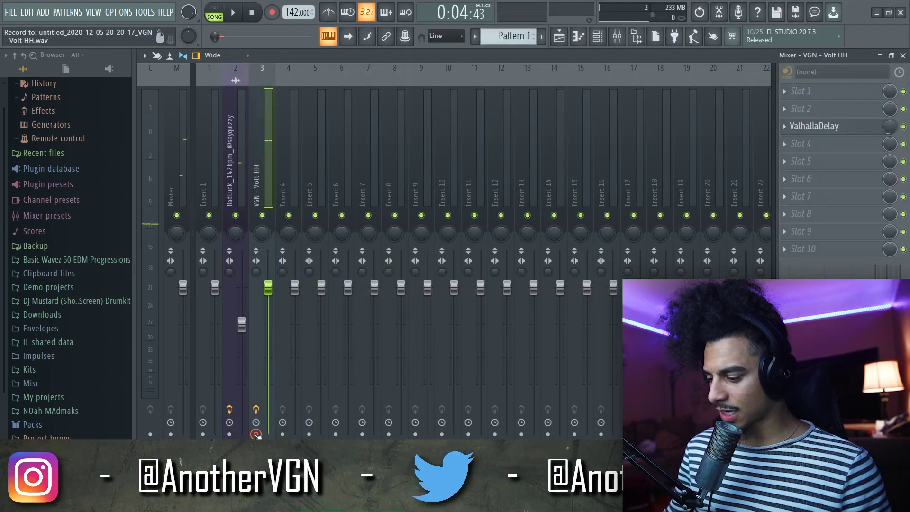
Render the record-armed VGN - Volt HH mixer track to an audio loop
key(ctrl+r)
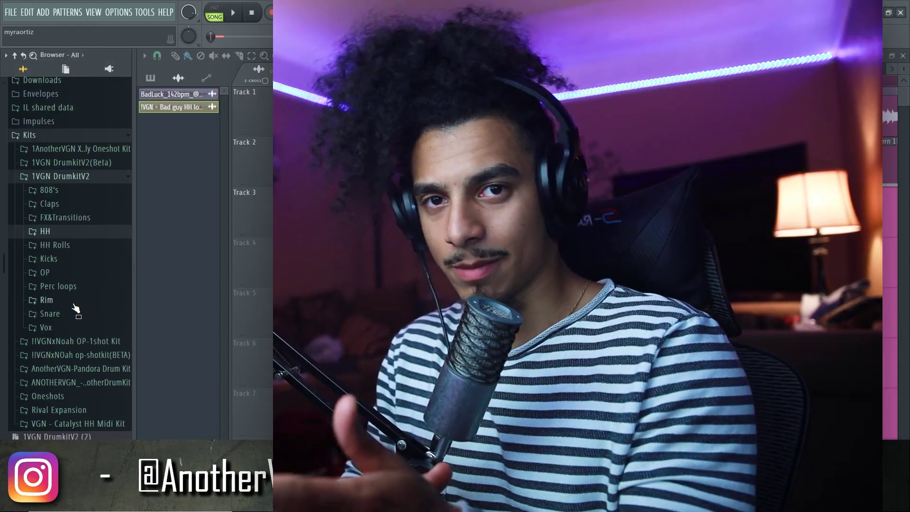
Add the VGN - Flog Perc and VGN - DrumStik perc samples from the Rim folder to the channel rack
click(71, 301)
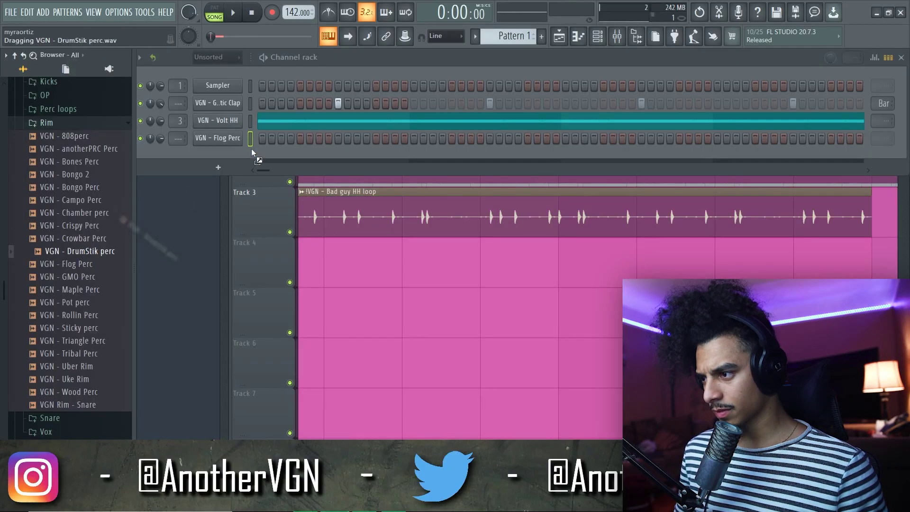
drag(252, 152, 253, 154)
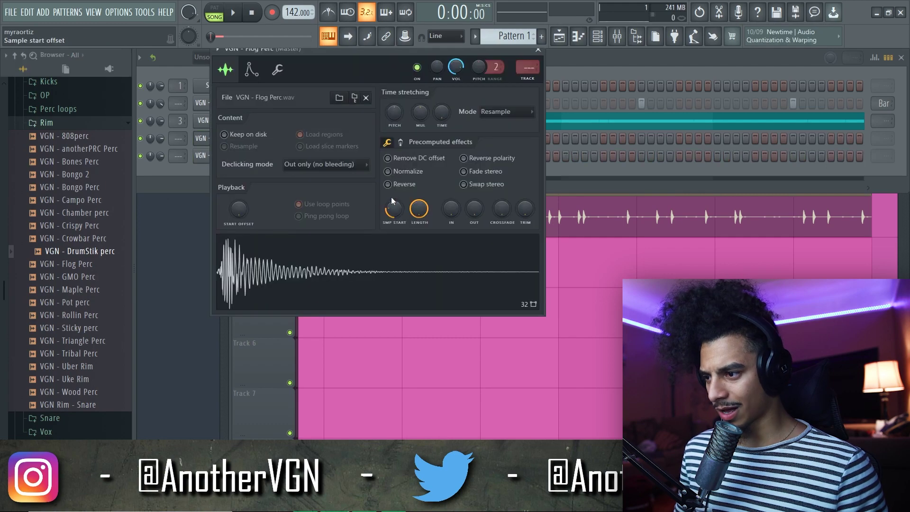
Trim the start of the VGN - Flog Perc sample and add Fruity Parametric EQ 2 to its mixer track
drag(394, 208, 393, 187)
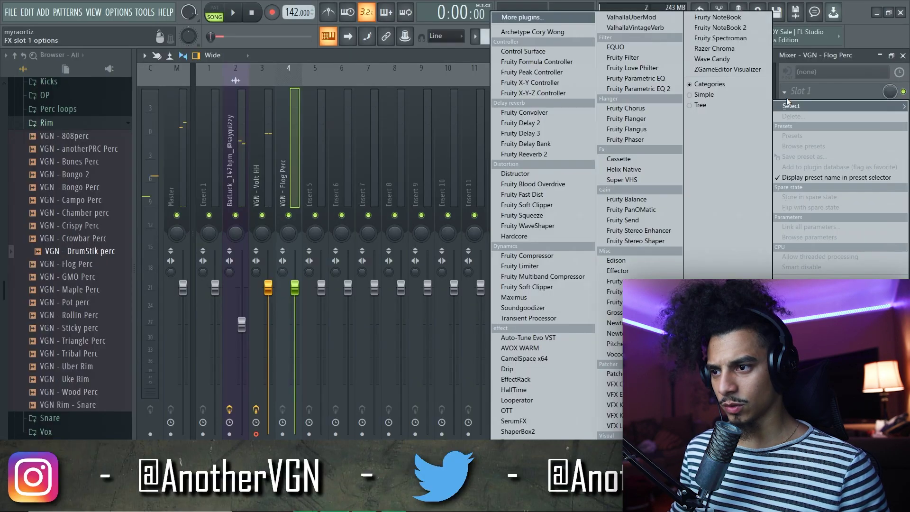
click(678, 89)
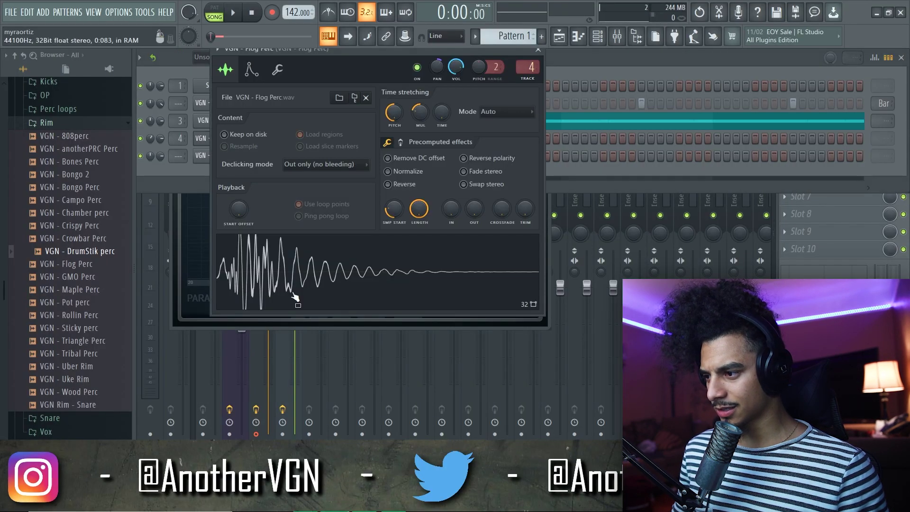
click(538, 49)
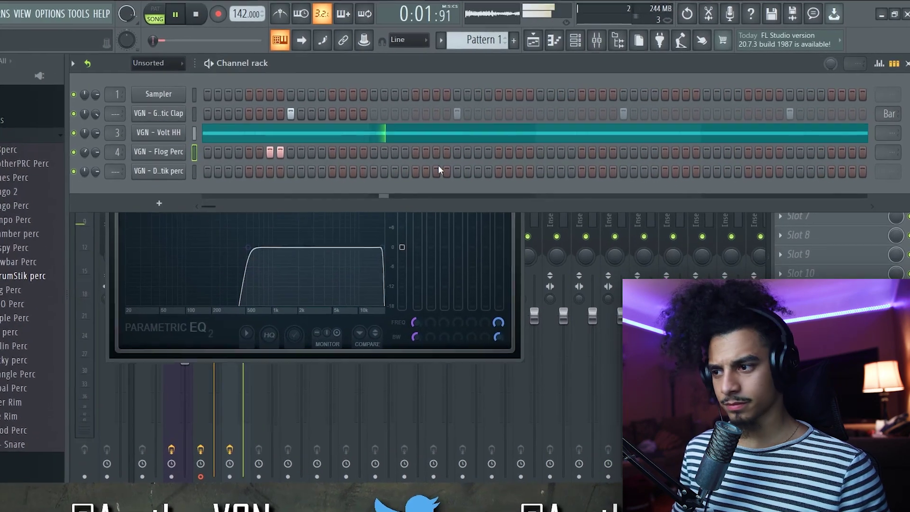
Place VGN - Flog Perc hits on steps 23, 39, 40, 55 and 63
click(470, 138)
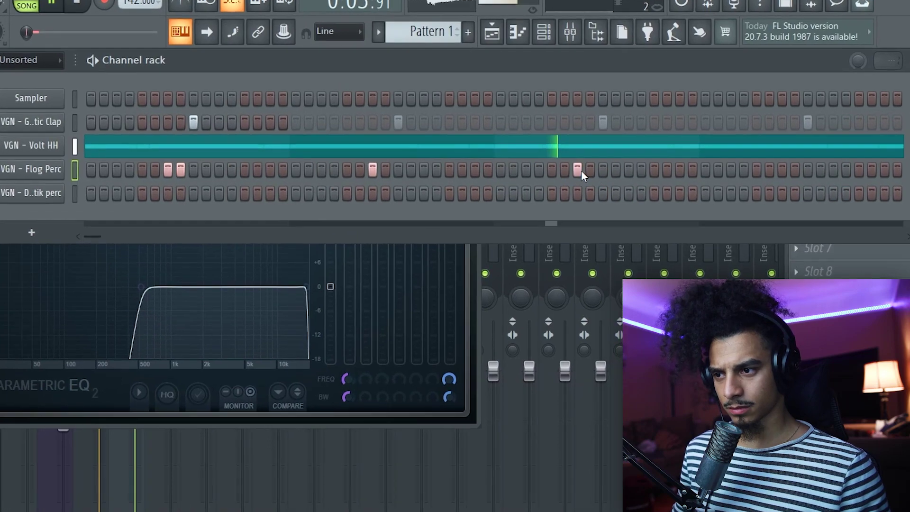
click(597, 156)
click(608, 156)
click(785, 174)
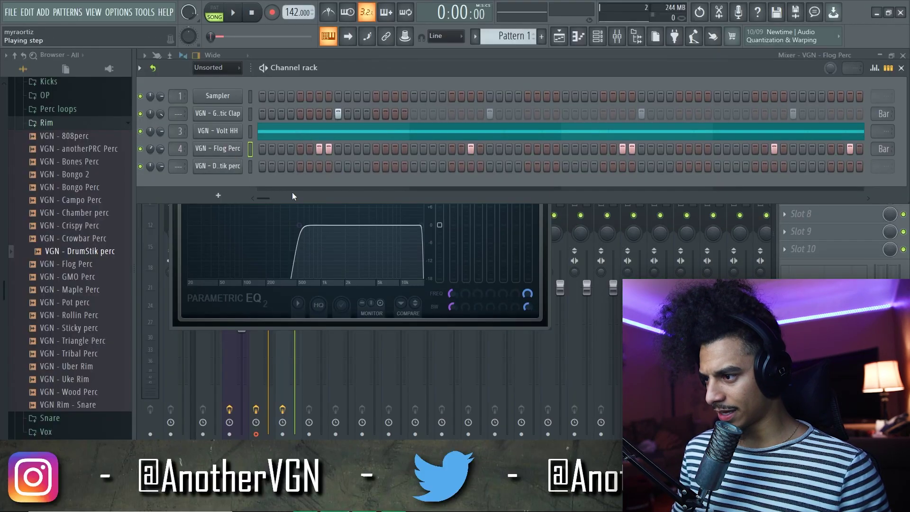
Place a single VGN - DrumStik perc hit in the pattern and audition it
click(219, 167)
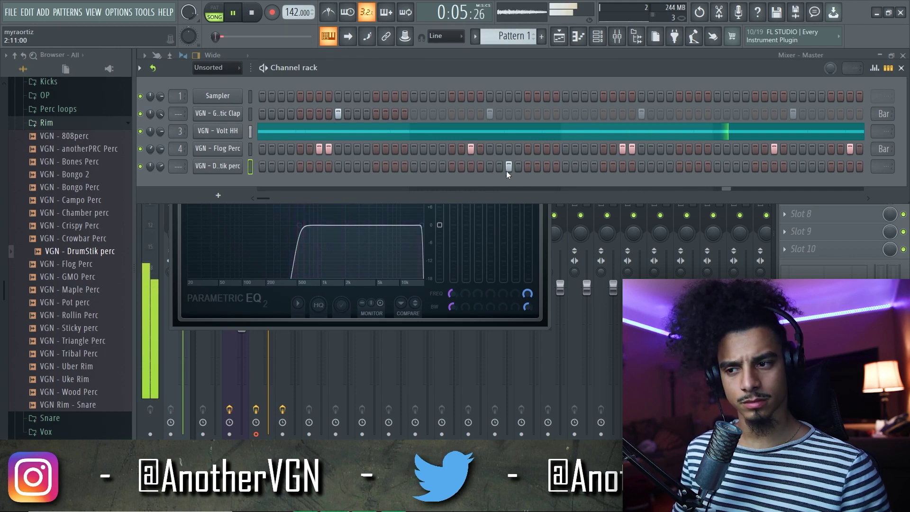
key(space)
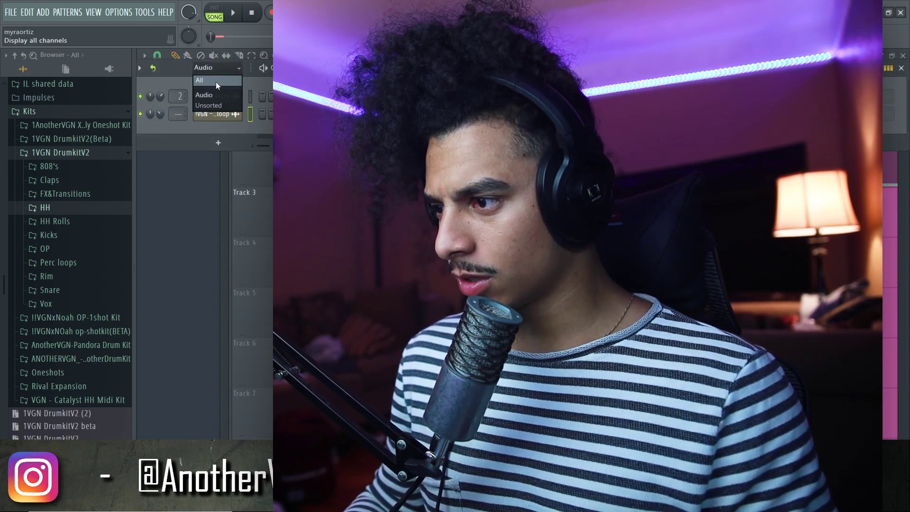
Cut all existing notes from the VGN - Volt HH channel
right_click(241, 147)
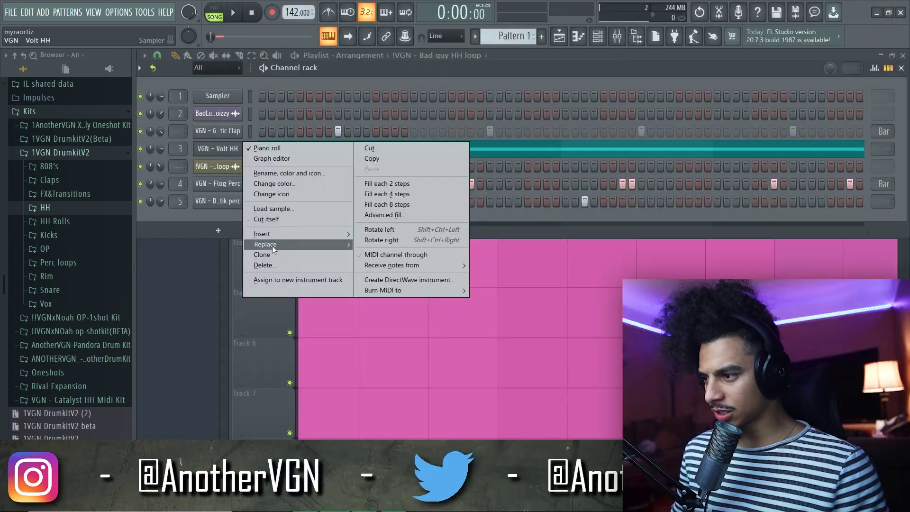
click(256, 149)
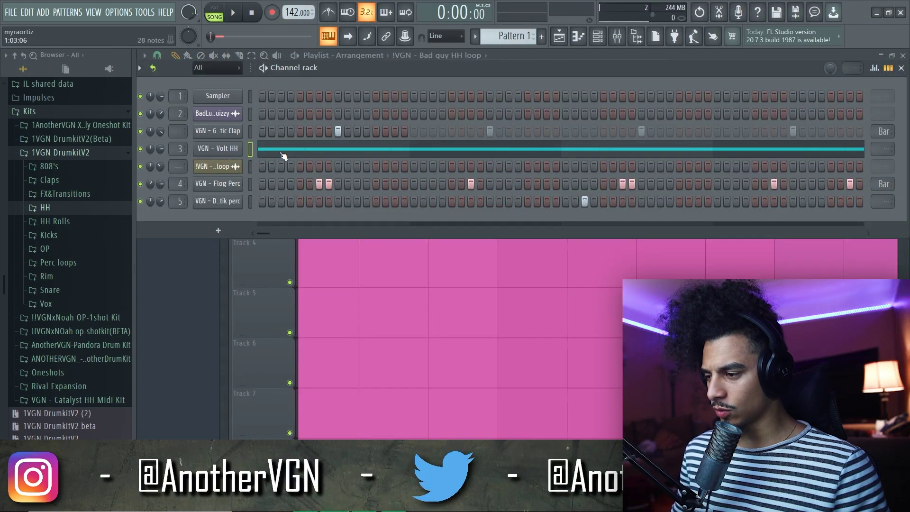
key(ctrl+x)
scroll(259, 206, up, 2)
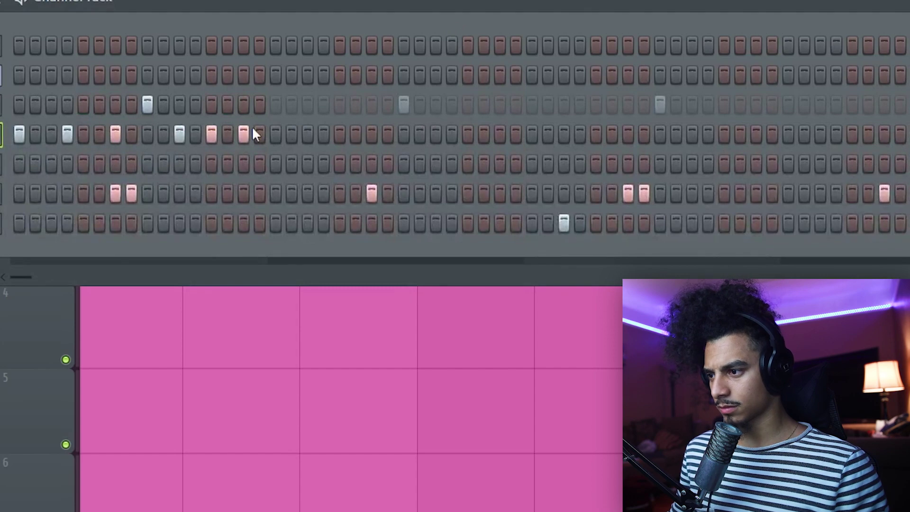
Move the VGN - Volt HH hit on step 15 to step 14 and add hits on steps 20, 23, 27, 29 and 31
click(243, 135)
click(228, 134)
click(308, 134)
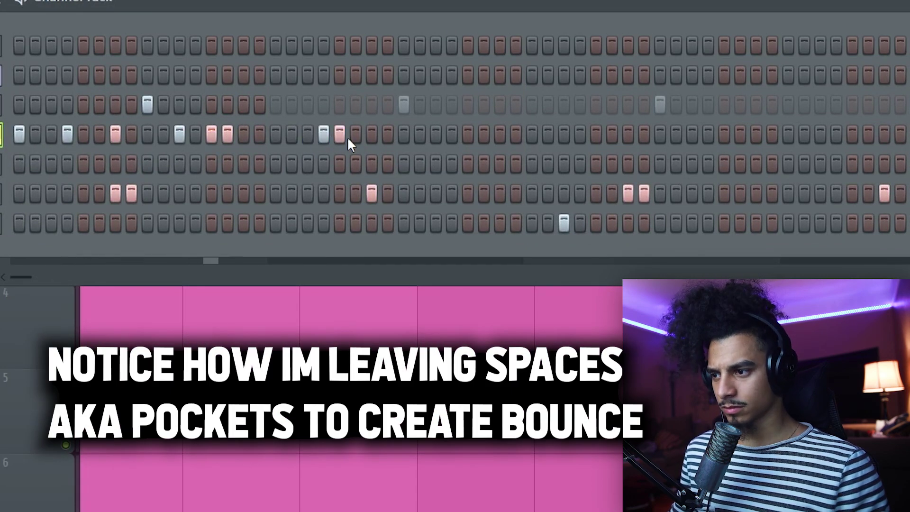
click(375, 137)
click(436, 132)
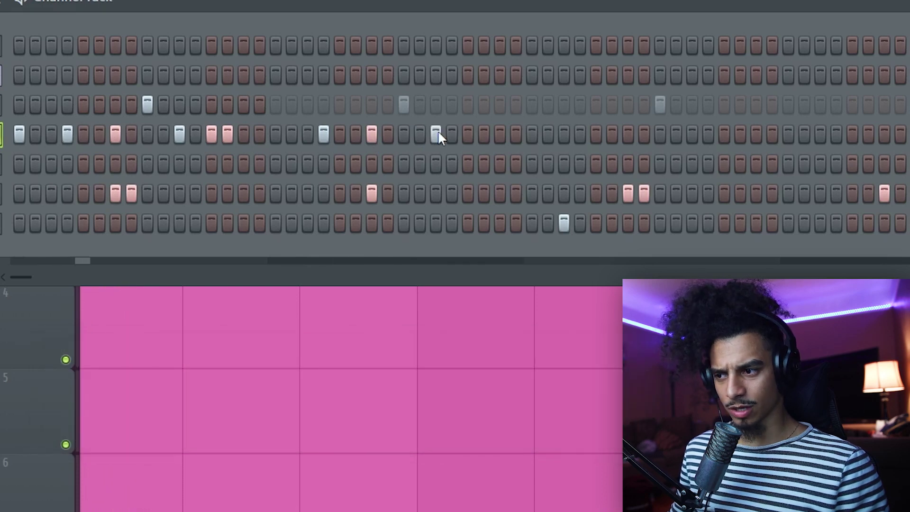
click(484, 135)
click(500, 134)
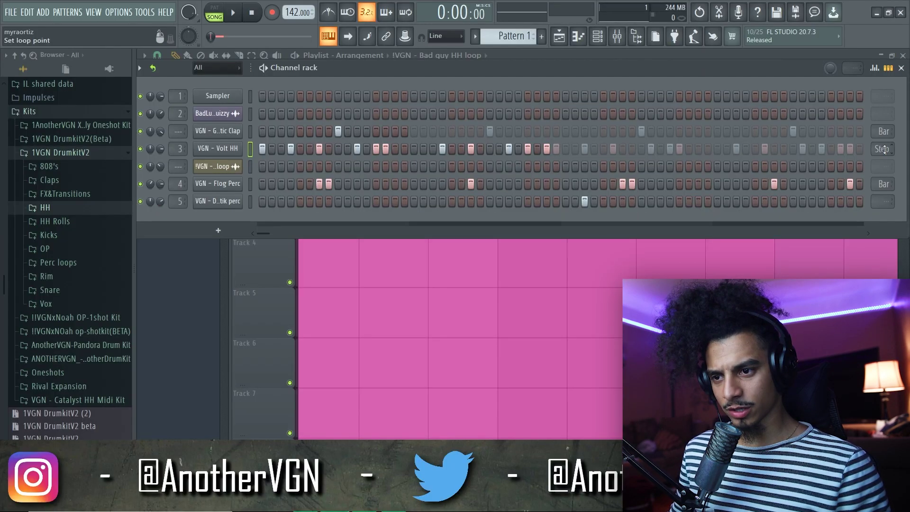
Burn the looped VGN - Volt HH pattern into editable steps, remove the hits on steps 33 and 36, and play the result
click(883, 150)
click(875, 247)
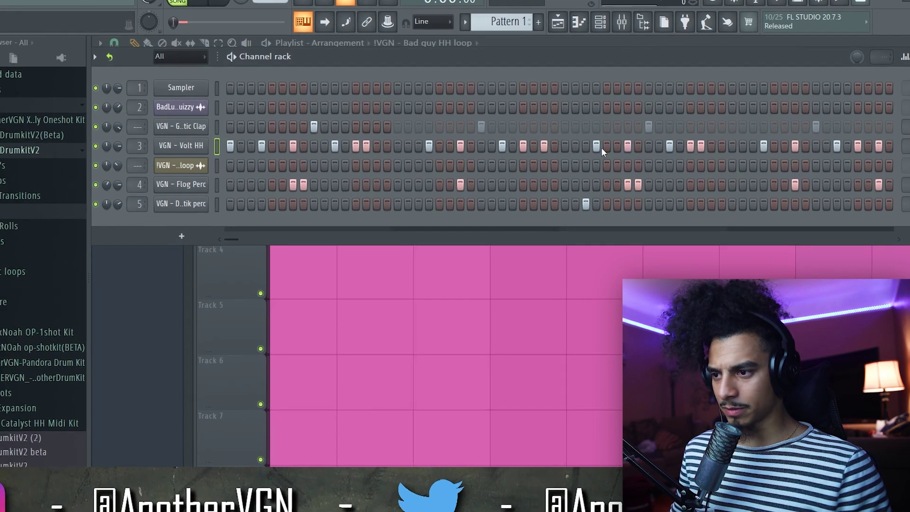
click(593, 149)
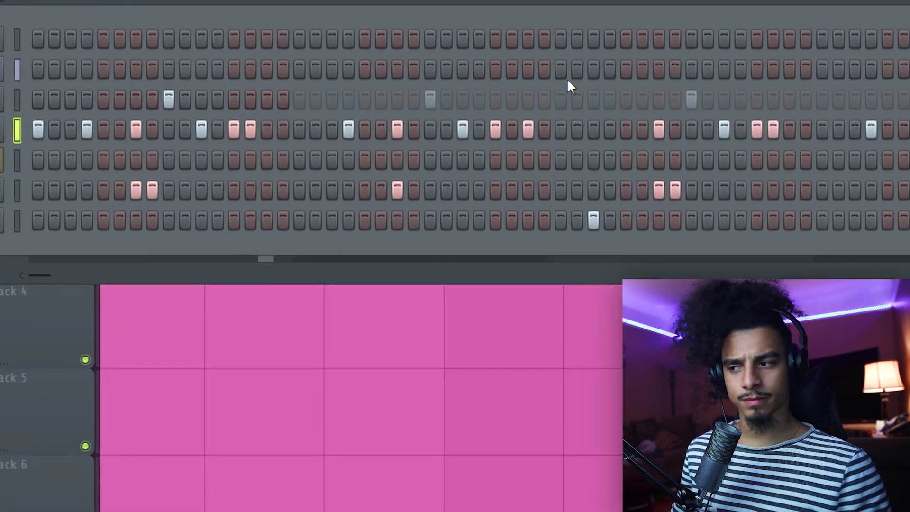
key(space)
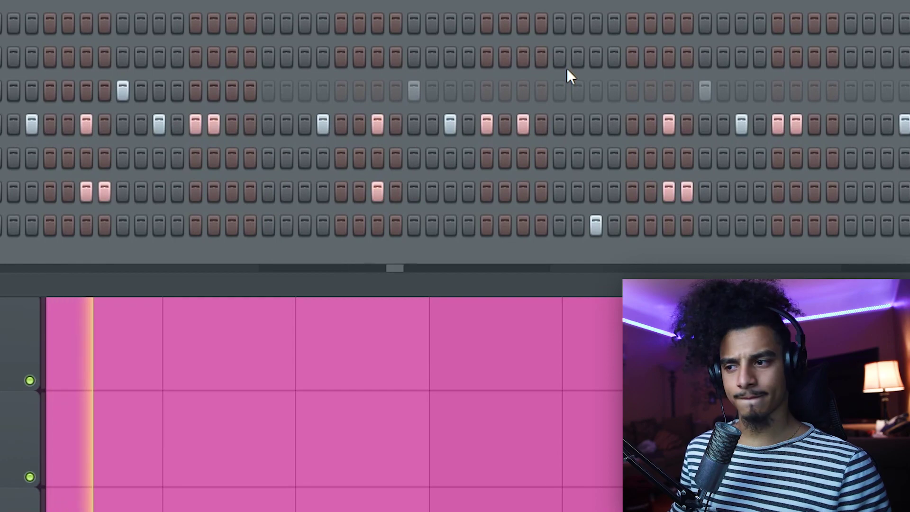
Bring up the VGN - Volt HH notes in the piano roll and lengthen them with quick legato so they join end to end
click(592, 218)
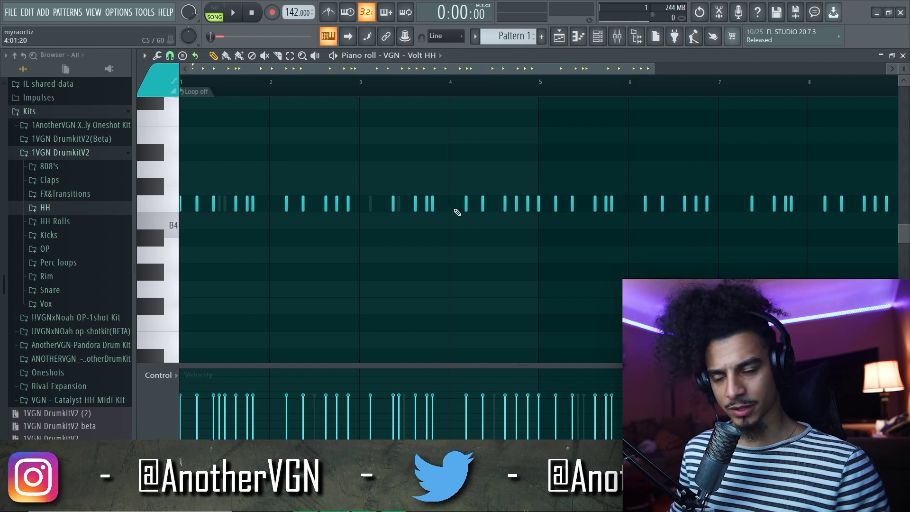
scroll(264, 135, up, 5)
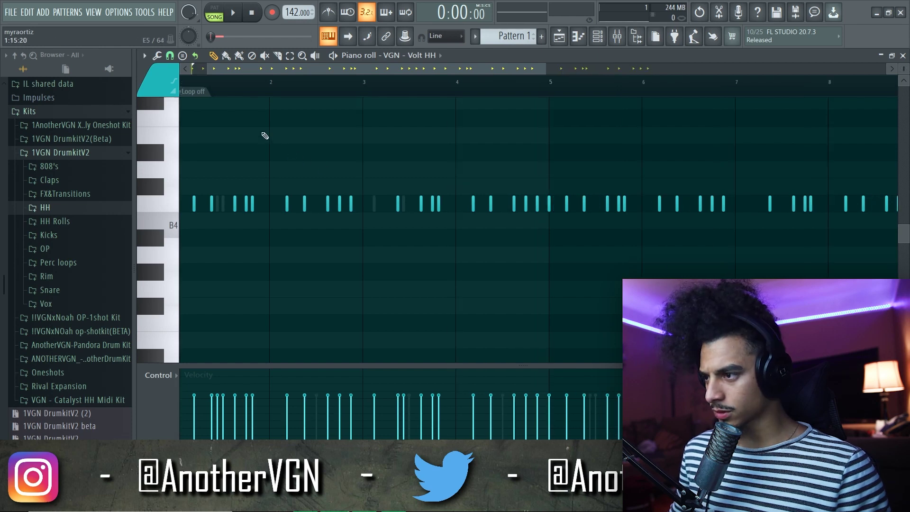
key(ctrl+l)
Chop the hi-hat note on step 7 of bar 1 into a 16-slice roll using the chopper's time multiplier, and play it
ctrl+click(354, 208)
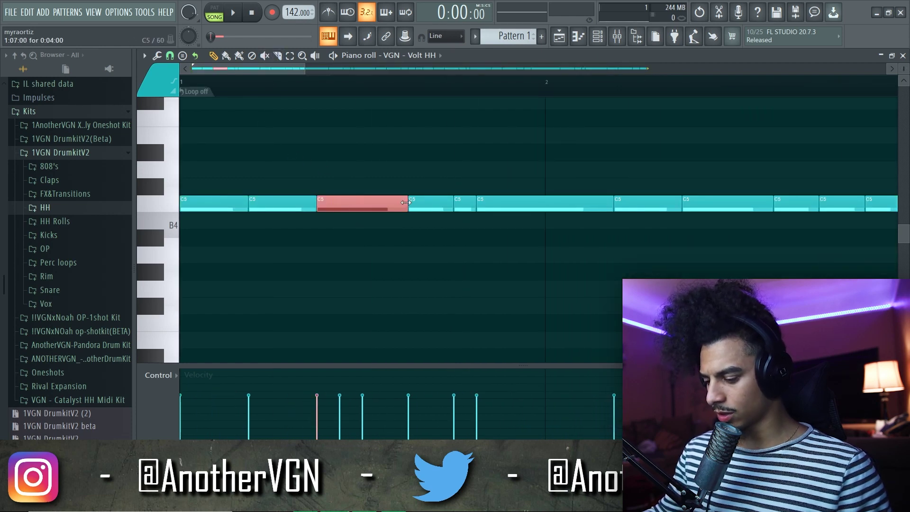
key(alt+u)
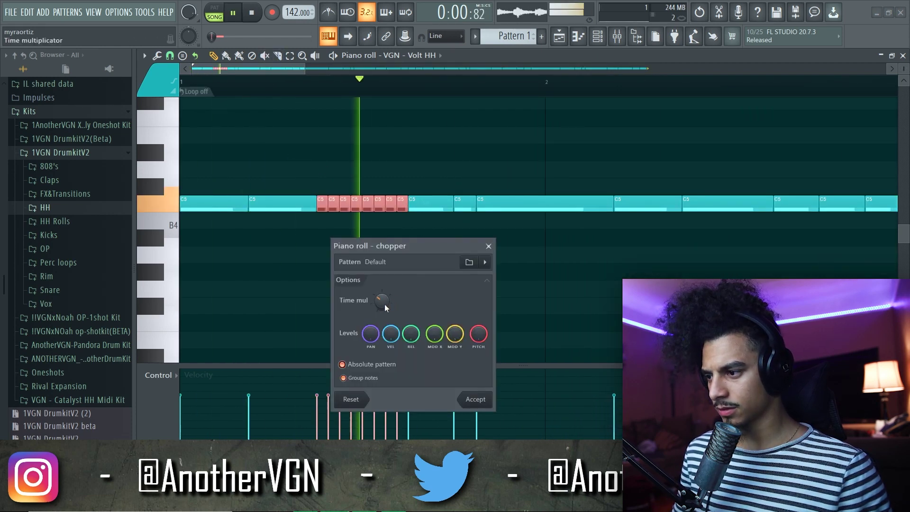
drag(383, 303, 382, 315)
key(space)
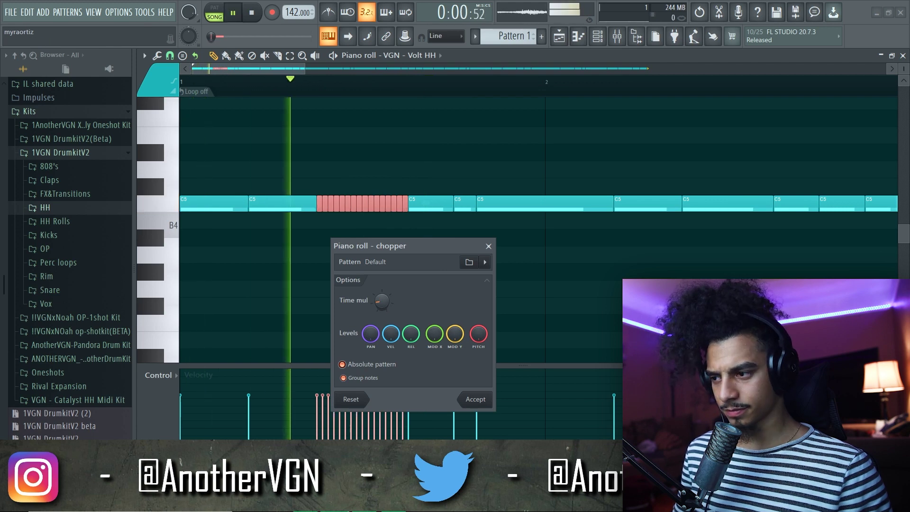
click(471, 398)
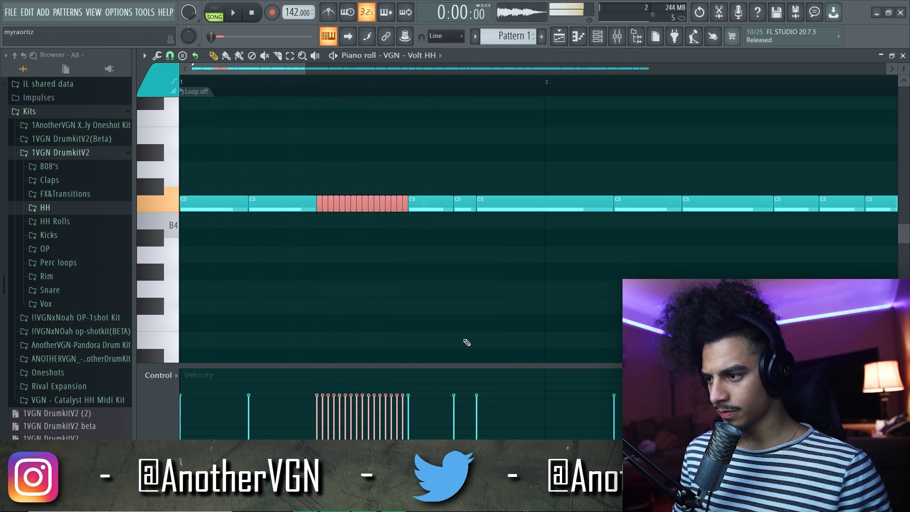
key(space)
Try deleting the second half of the chopped hi-hat roll in bar 1
scroll(390, 187, up, 2)
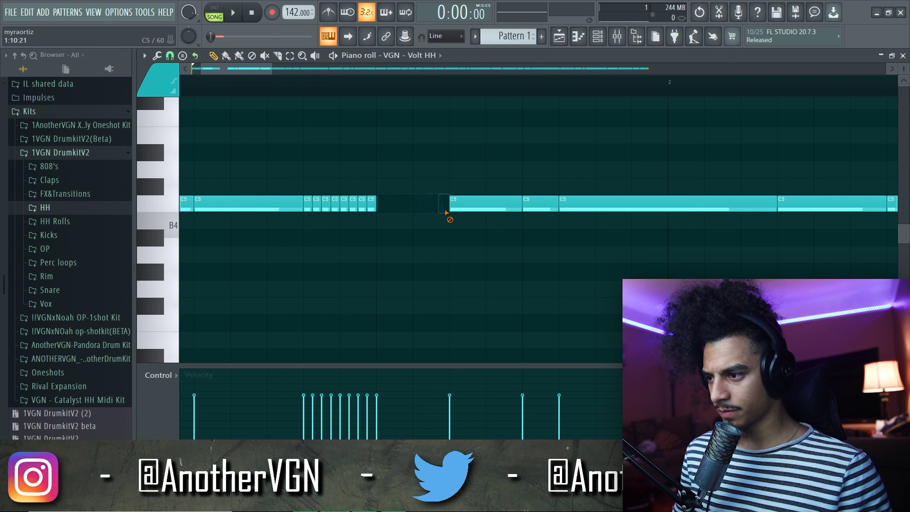
drag(369, 212, 361, 211)
key(space)
ctrl+click(401, 173)
key(space)
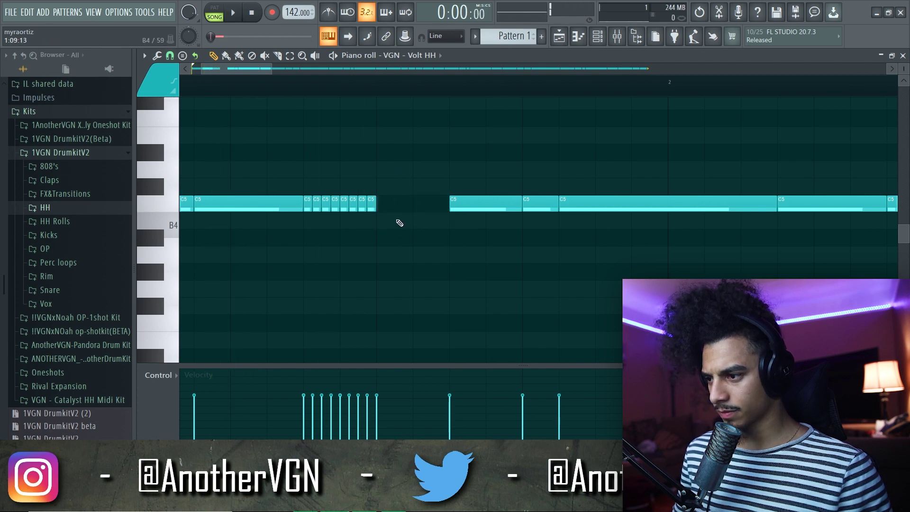
key(ctrl+alt+z)
key(ctrl+alt+z)
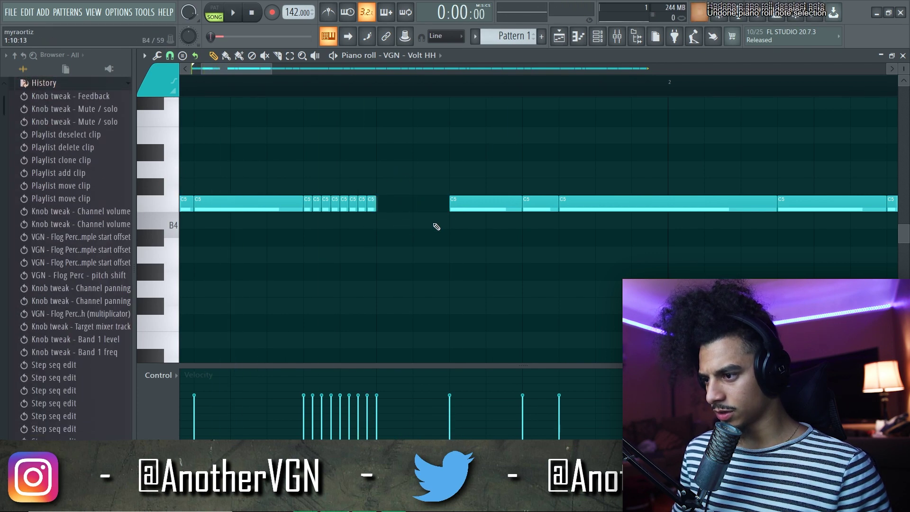
Add short A4 hi-hat notes on steps 13 and 14 of bar 1 and play the pattern
drag(440, 228, 311, 199)
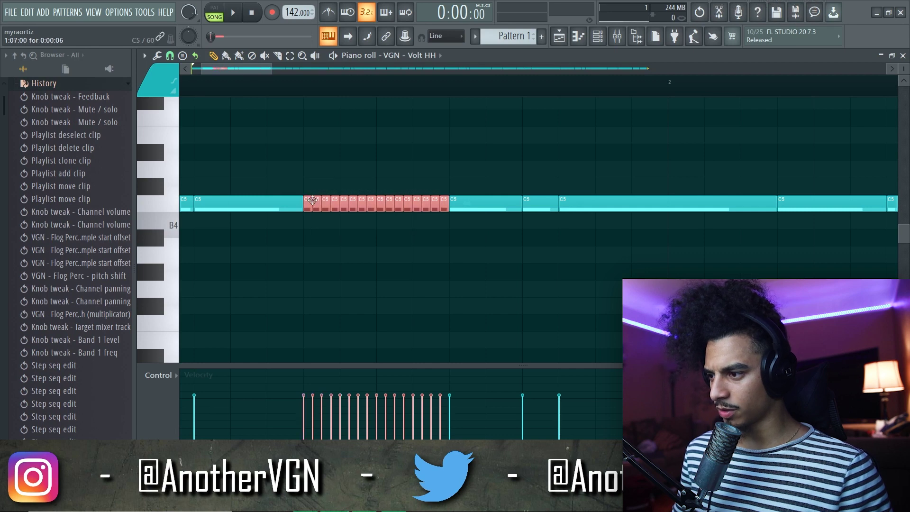
drag(313, 367, 313, 205)
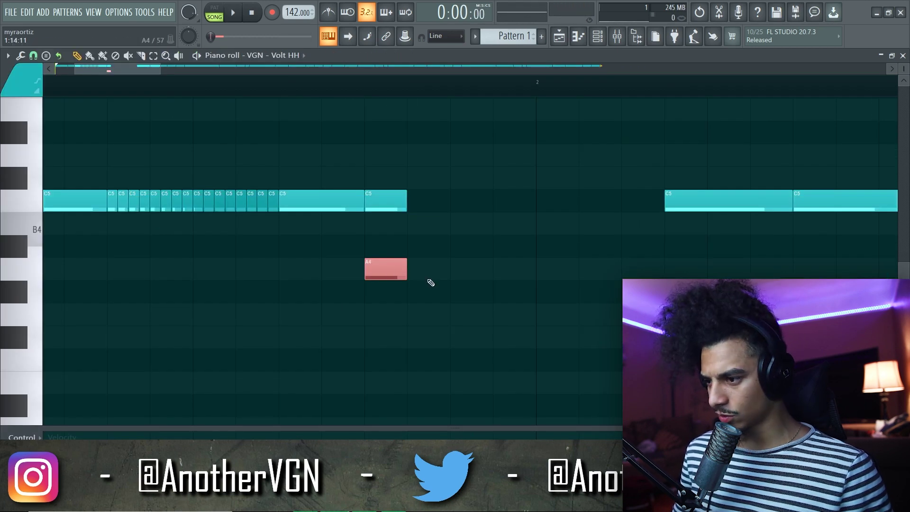
key(space)
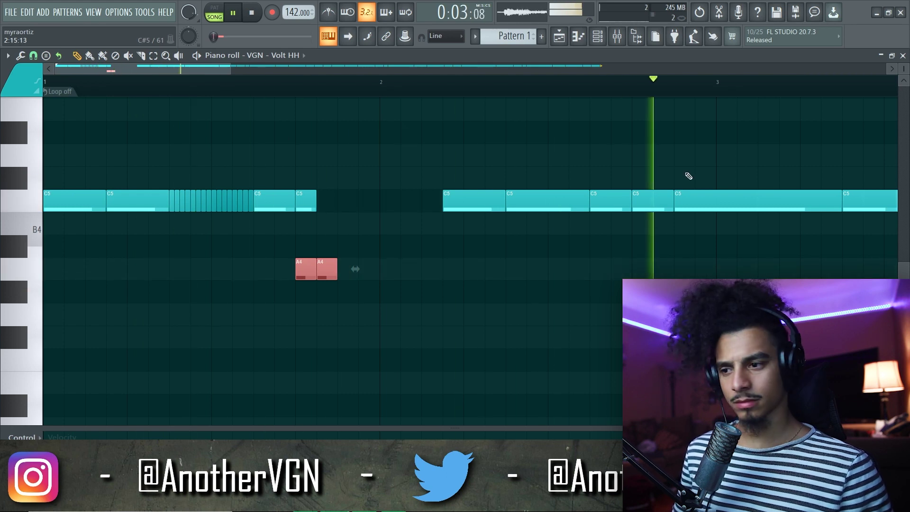
Lower the hi-hat note on step 4 of bar 2 to A#4 and the one on step 13 to B4
drag(338, 221, 338, 249)
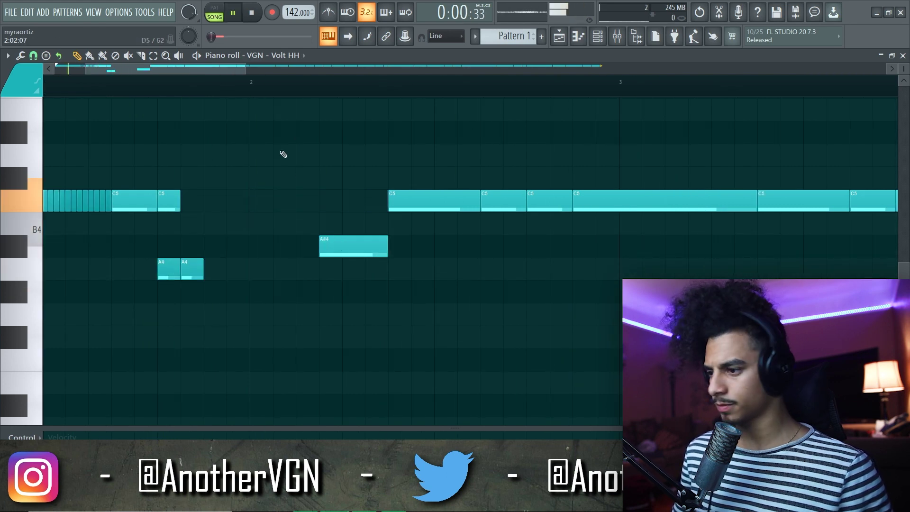
scroll(286, 151, down, 5)
scroll(391, 172, up, 2)
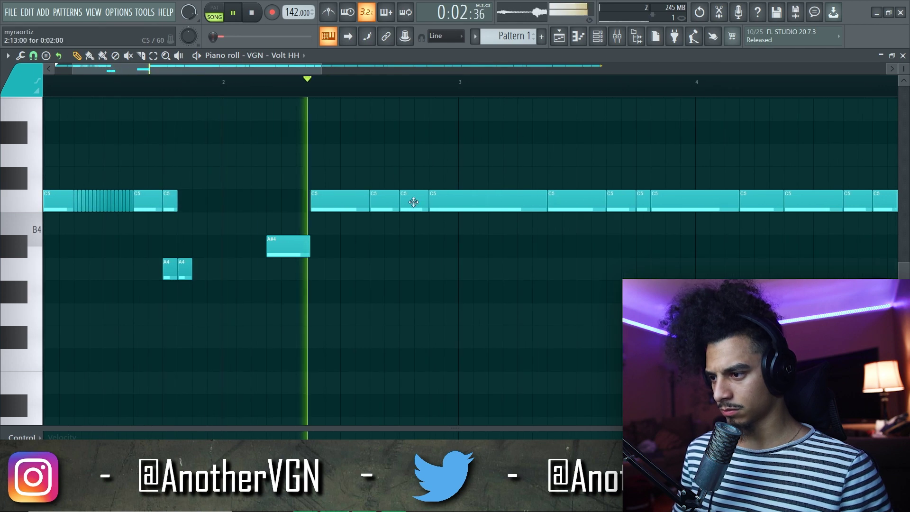
drag(413, 203, 413, 225)
Chop a three-step hi-hat note in bar 4 into a 12-slice roll starting on step 6
scroll(325, 121, down, 3)
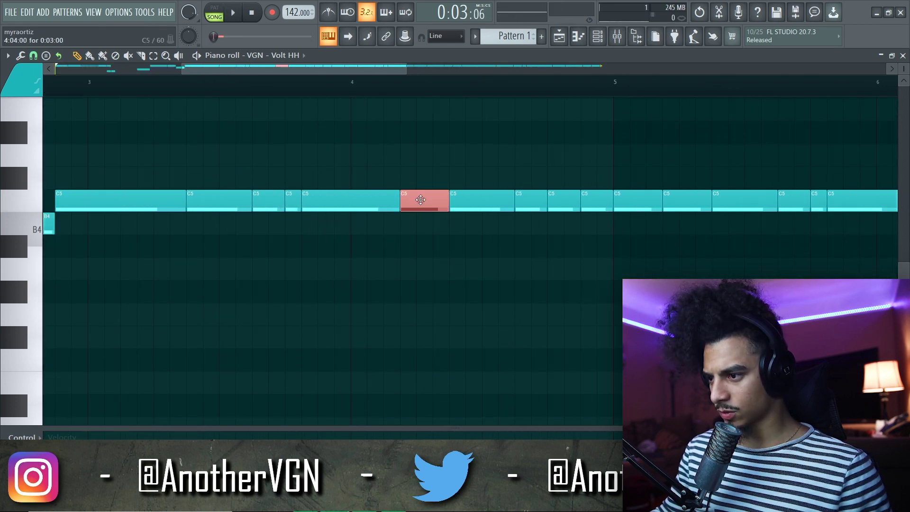
key(alt+y)
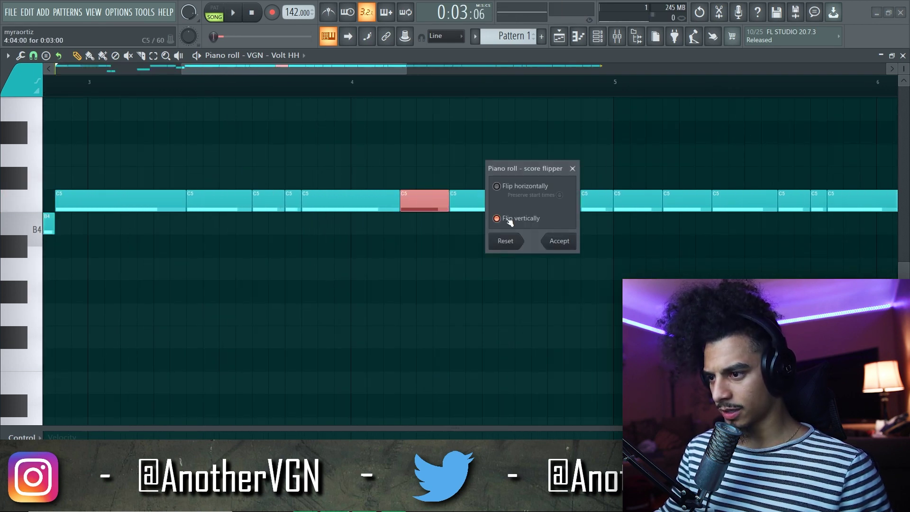
click(572, 168)
key(alt+u)
click(474, 398)
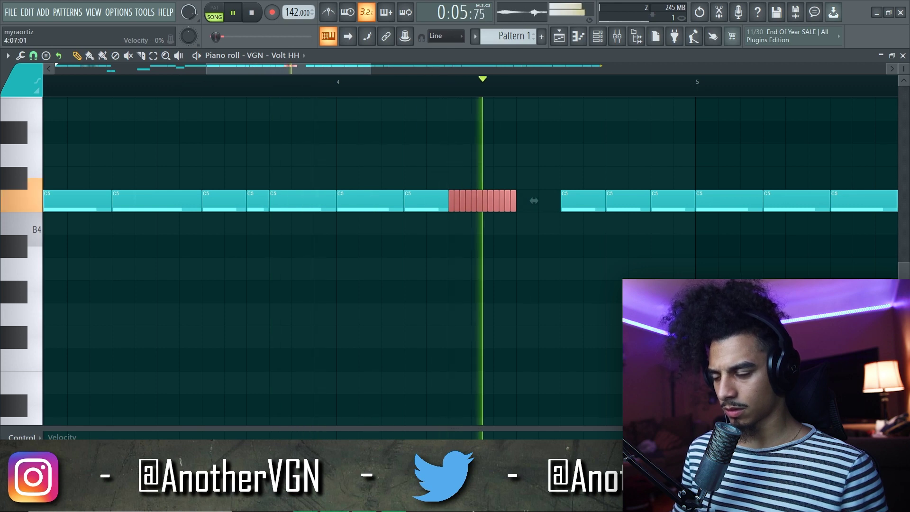
Replace the hi-hat notes in bars 5 to 8 with a copy of bars 1 to 4
scroll(375, 244, down, 4)
key(space)
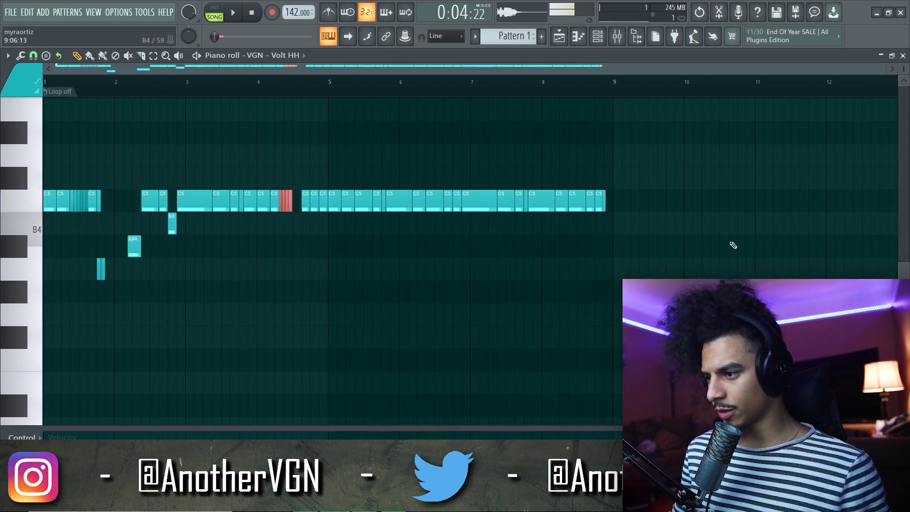
drag(757, 256, 350, 136)
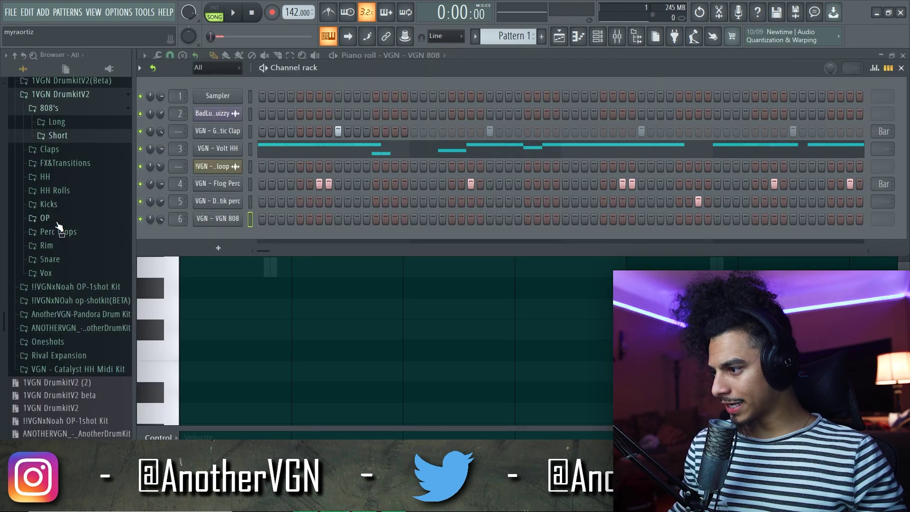
Add VGN - Deady OH from the kit's OP folder as a new channel, place a hit on step 1, and play the pattern
click(58, 220)
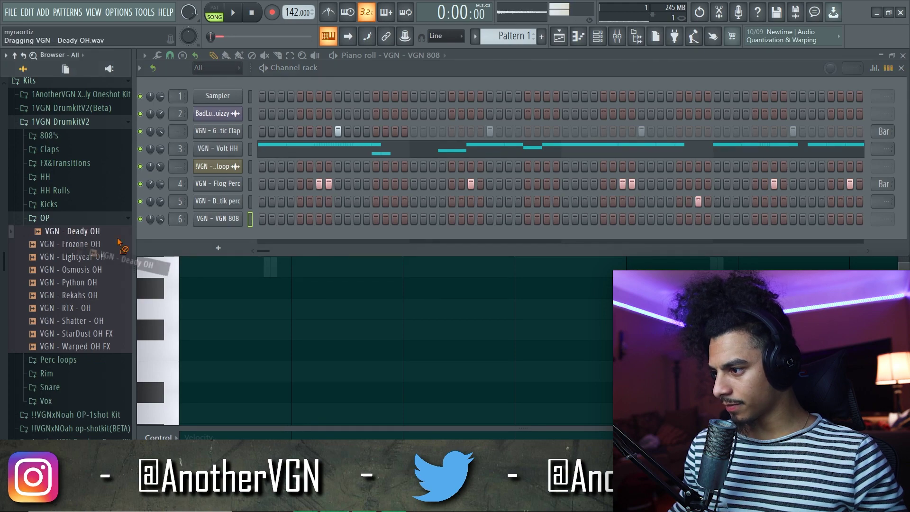
drag(118, 241, 285, 237)
click(221, 240)
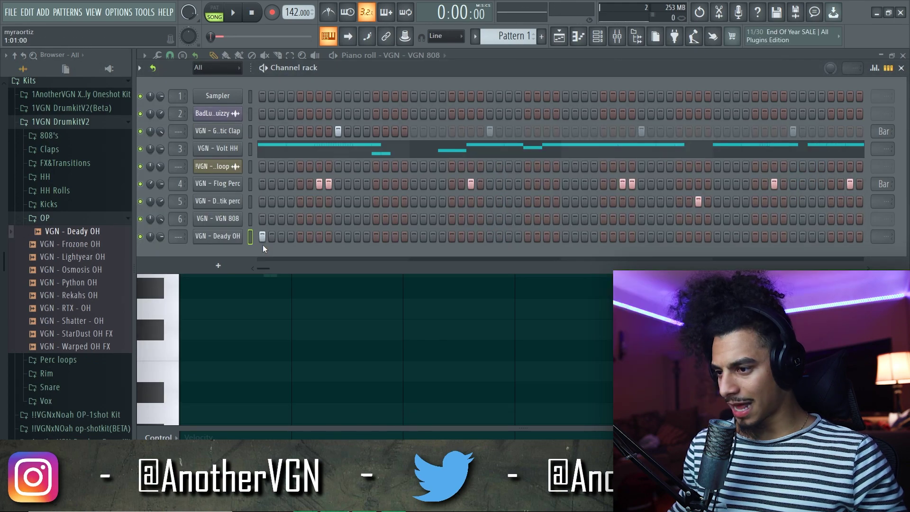
key(space)
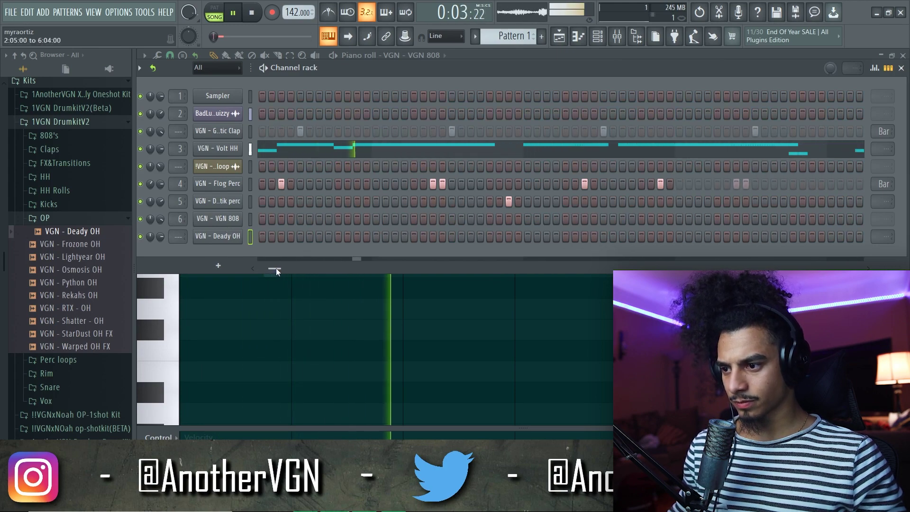
key(space)
Add VGN - Frozone OH as a new channel and place a hit on step 29 during playback
drag(204, 246, 205, 246)
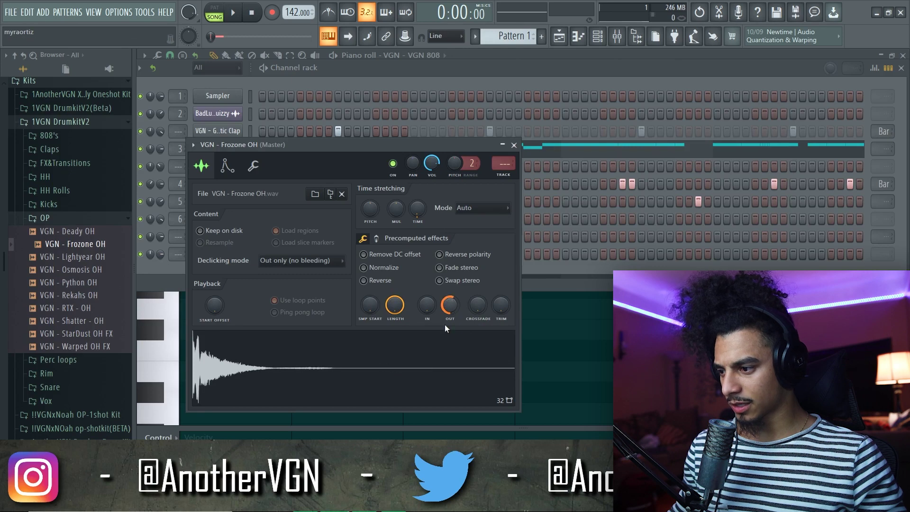
key(space)
key(Escape)
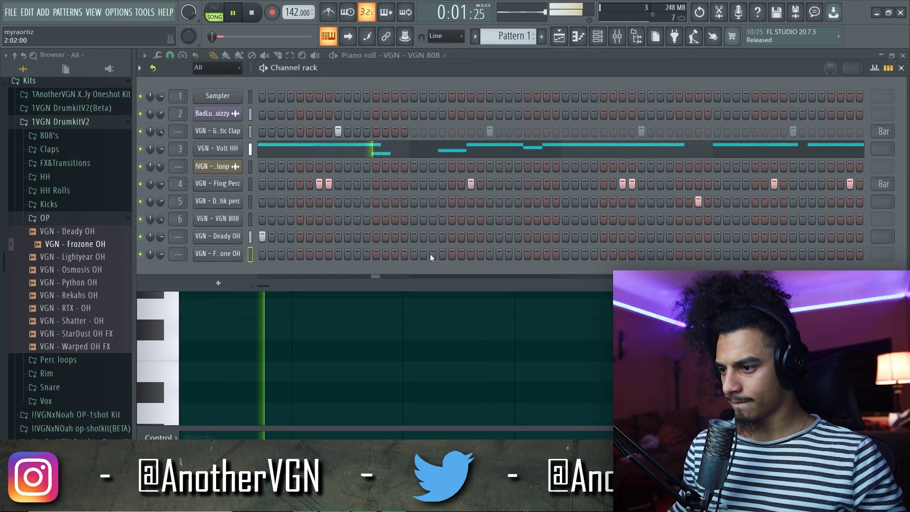
click(528, 254)
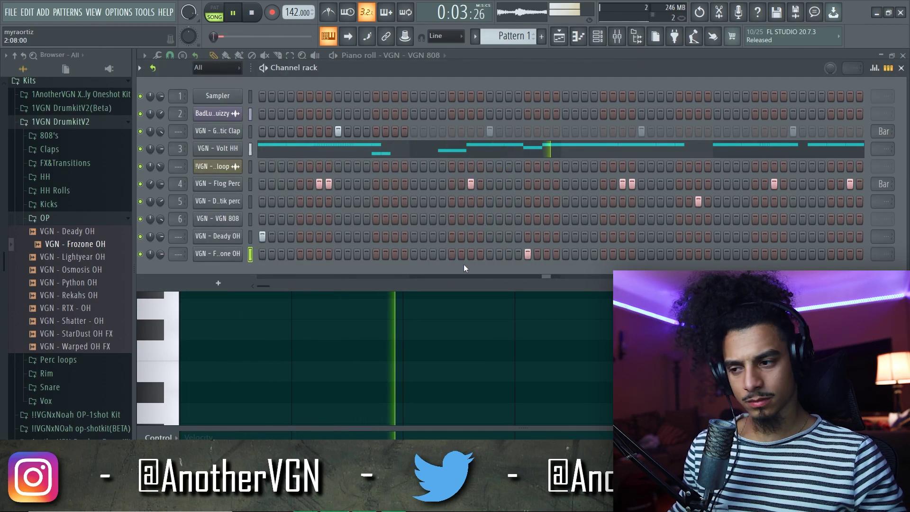
Place an F#6 note at the start of bar 1 in the VGN - VGN 808 piano roll and audition it with the beat
key(F6)
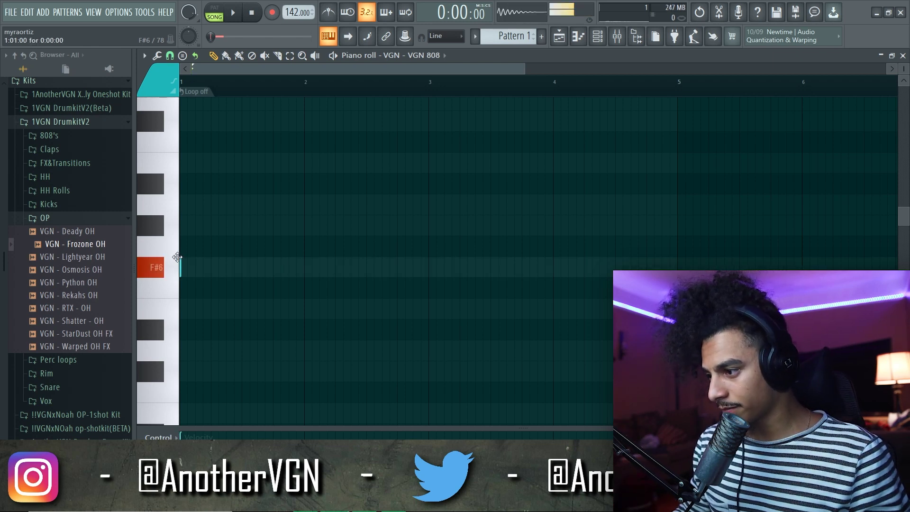
key(space)
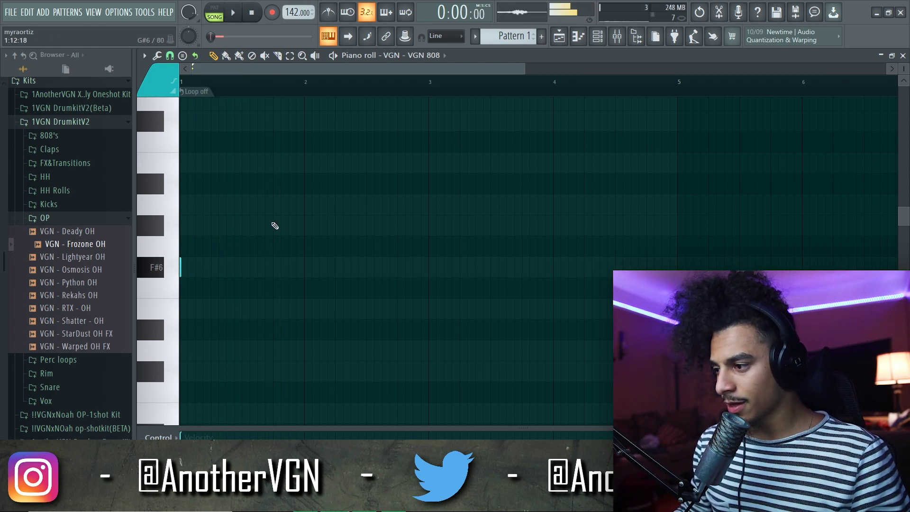
key(space)
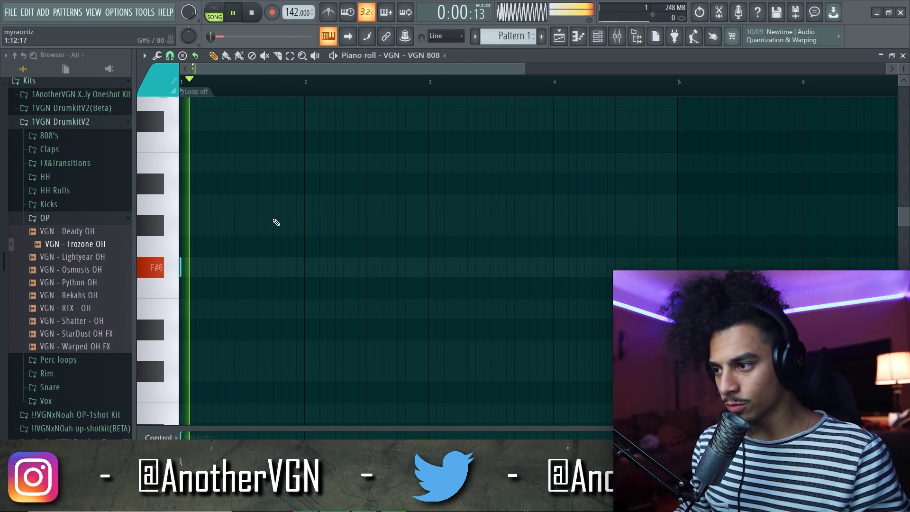
scroll(337, 262, up, 2)
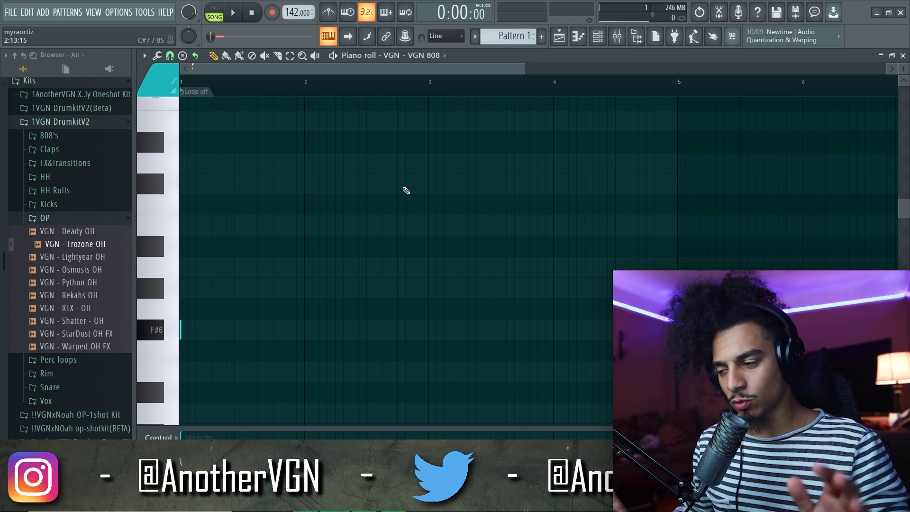
key(space)
Add two B6 notes to the 808 on steps 13 and 15 of bar 2 and play them
ctrl+scroll(402, 234, up, 1)
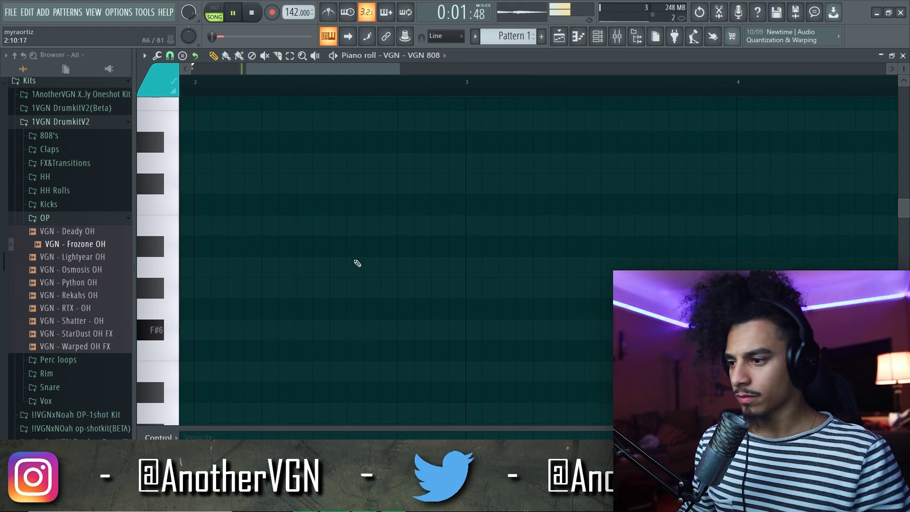
key(space)
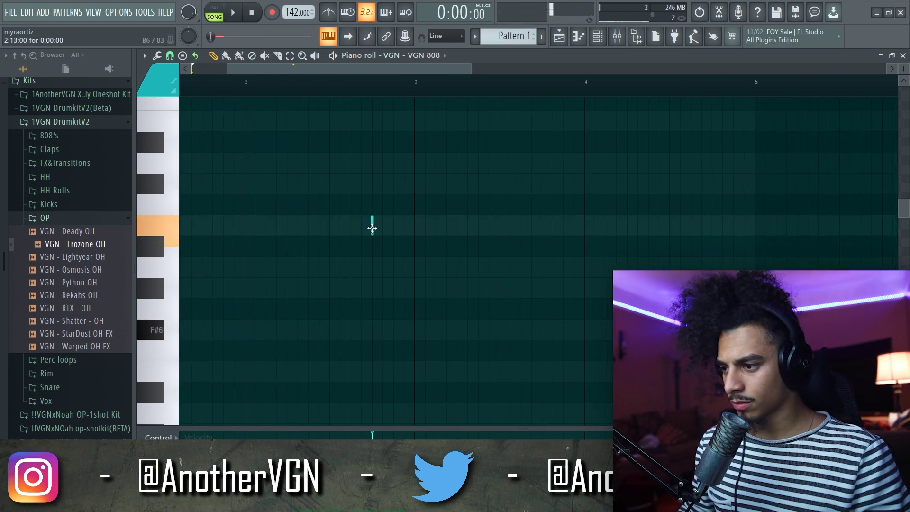
key(space)
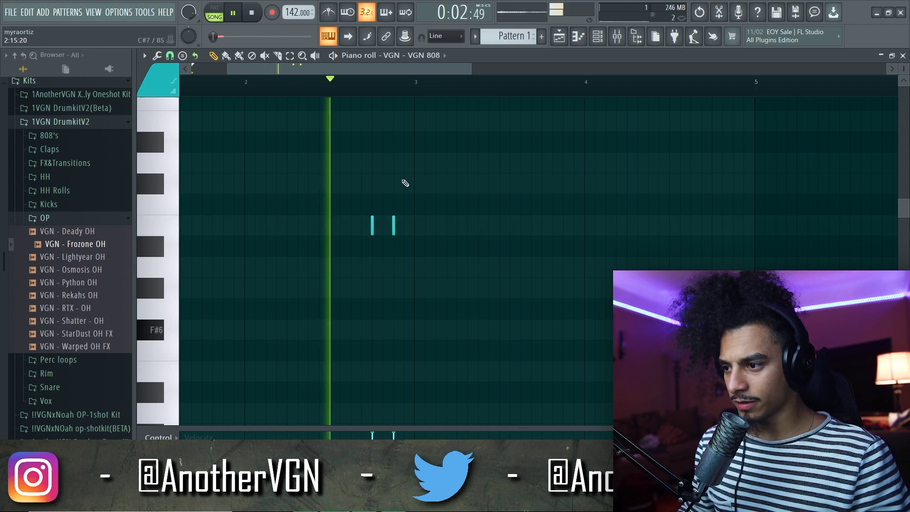
key(space)
Lower the two bar 2 notes of the 808 to G#6 and play the result
ctrl+drag(420, 256, 353, 219)
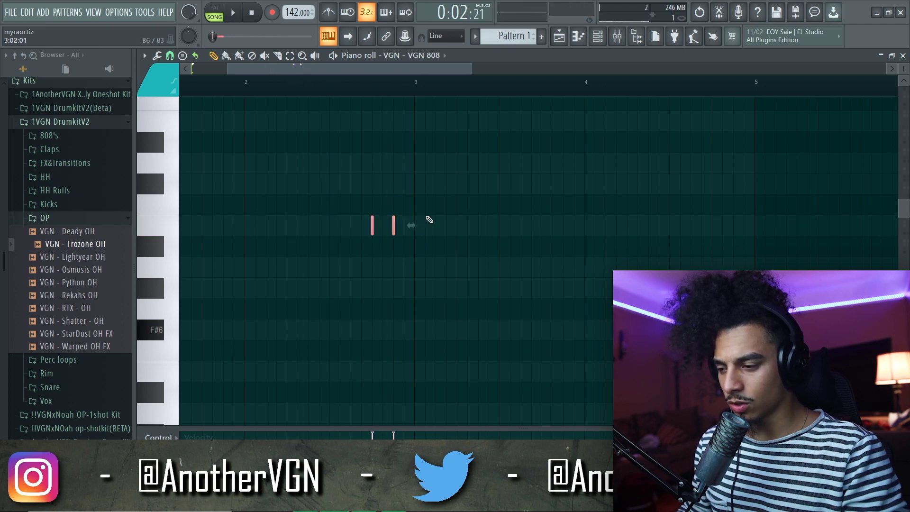
ctrl+scroll(427, 218, down, 4)
ctrl+scroll(254, 213, up, 3)
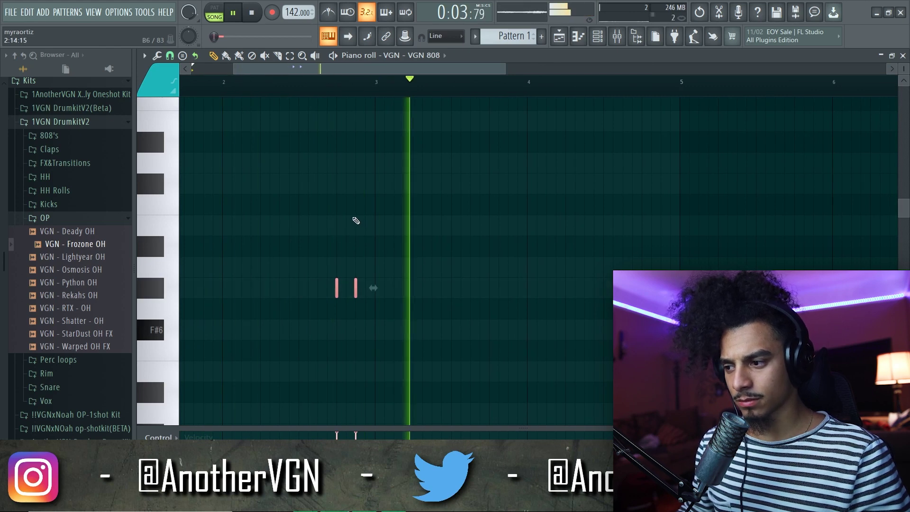
key(space)
scroll(357, 222, down, 1)
scroll(351, 213, down, 7)
ctrl+scroll(346, 203, down, 2)
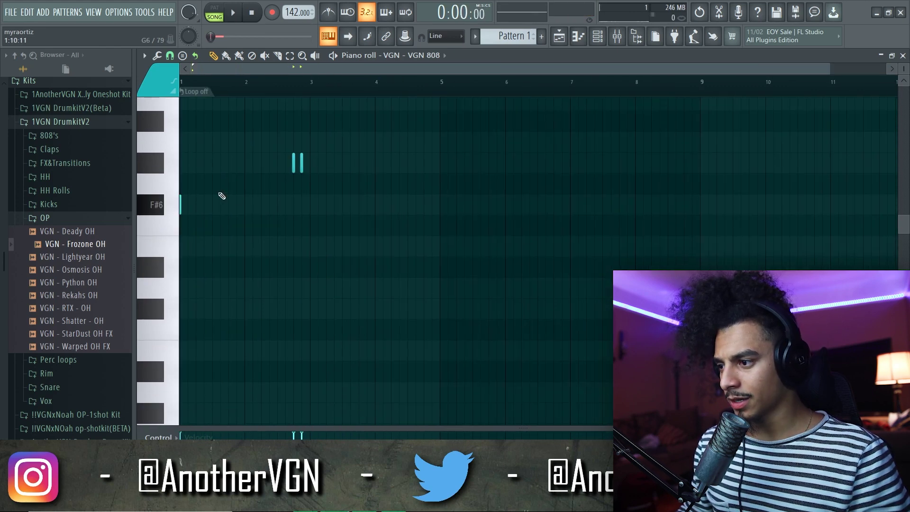
Add an F#6 note on step 5 of bar 3 in the 808 piano roll and play the pattern
ctrl+scroll(253, 201, up, 2)
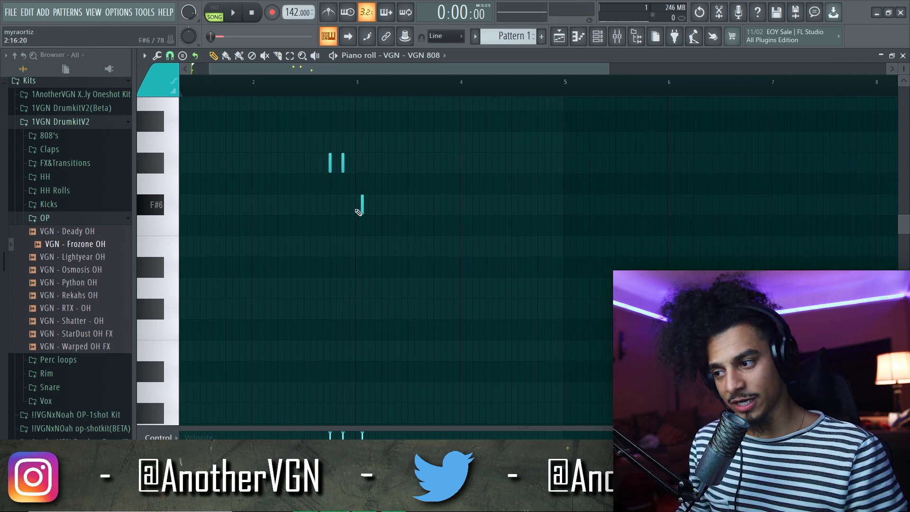
ctrl+scroll(358, 212, up, 3)
ctrl+scroll(341, 205, down, 3)
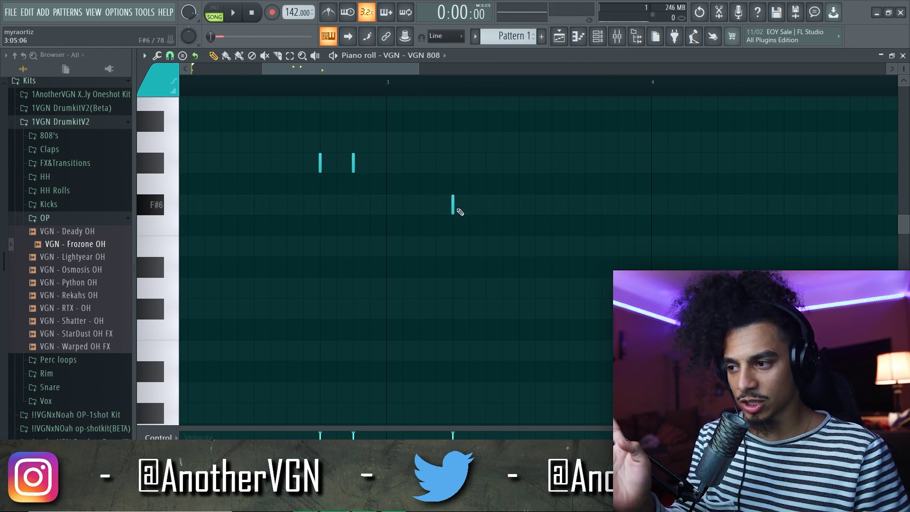
ctrl+scroll(324, 126, down, 4)
key(space)
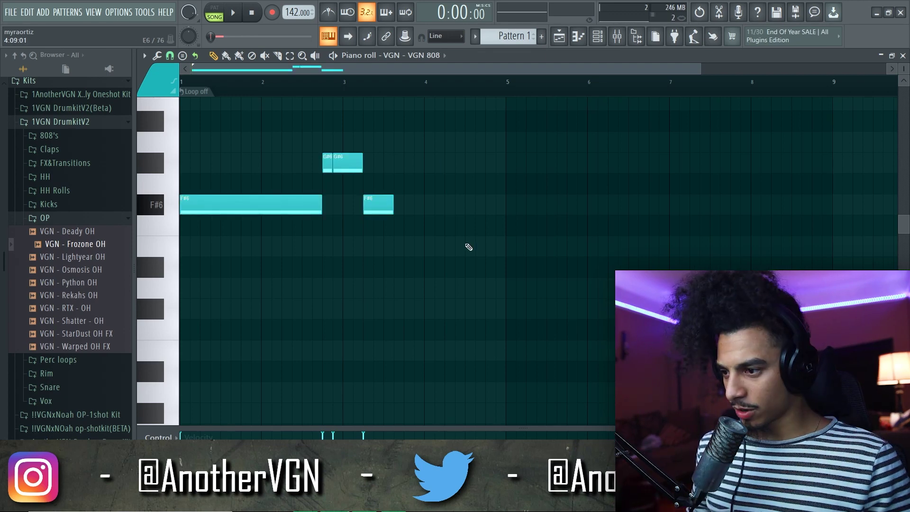
Add a six-step F6 note on step 11 of bar 4 and an F#6 note at the start of bar 5, and audition them
key(space)
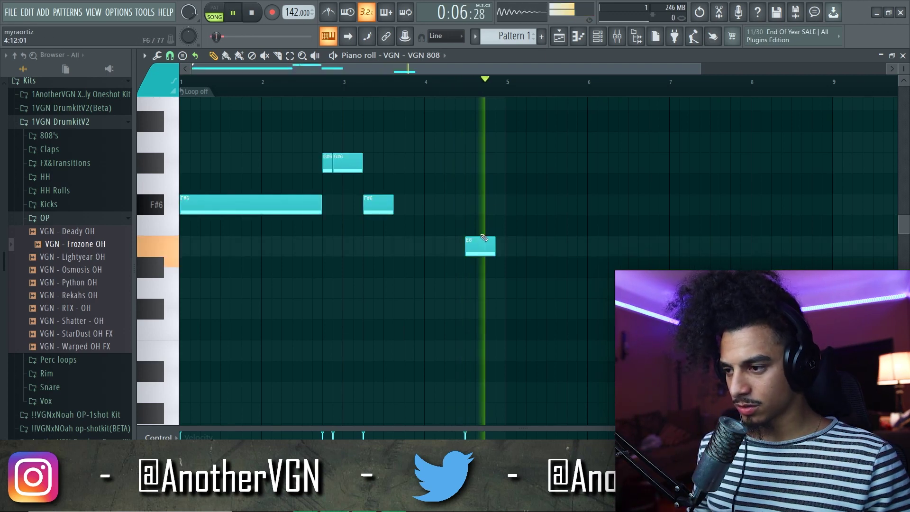
drag(475, 244, 486, 245)
key(space)
scroll(477, 229, up, 4)
key(space)
key(space)
scroll(492, 223, down, 4)
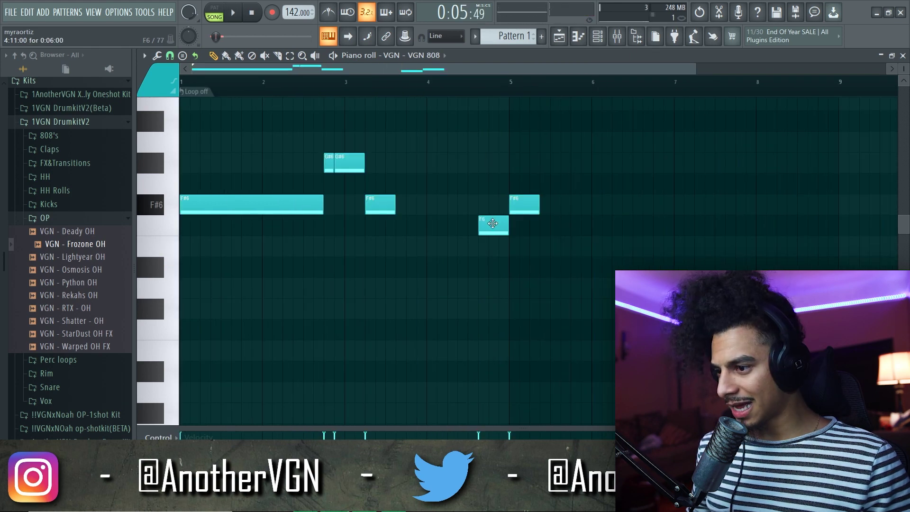
mouse_move(493, 232)
mouse_down()
mouse_move(490, 247)
mouse_move(490, 226)
mouse_up()
key(space)
key(space)
Duplicate the first four bars of 808 notes into bars 5 to 8 during playback
scroll(471, 191, down, 2)
key(ctrl+a)
drag(198, 209, 439, 202)
key(space)
key(ctrl+d)
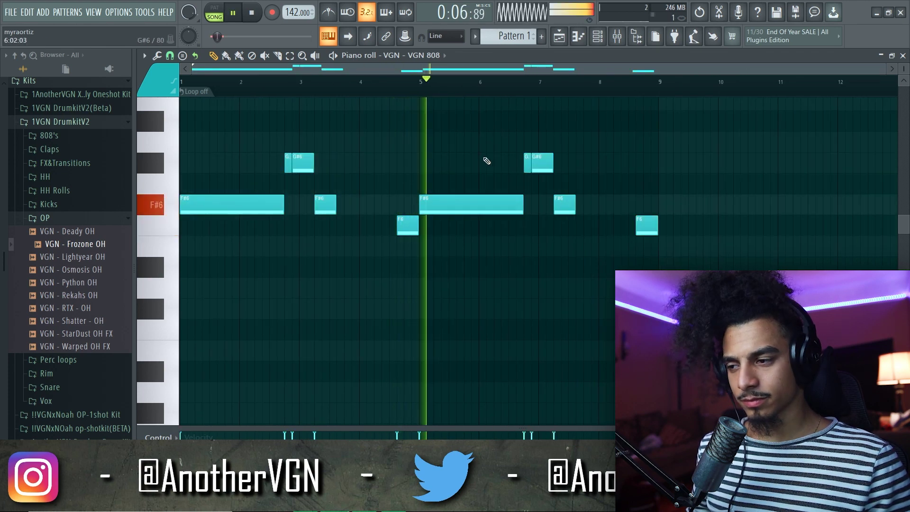
Copy the two G#6 notes of bar 6 four steps earlier at C#7 and audition the copies
scroll(587, 183, up, 2)
scroll(550, 193, down, 2)
scroll(534, 196, up, 2)
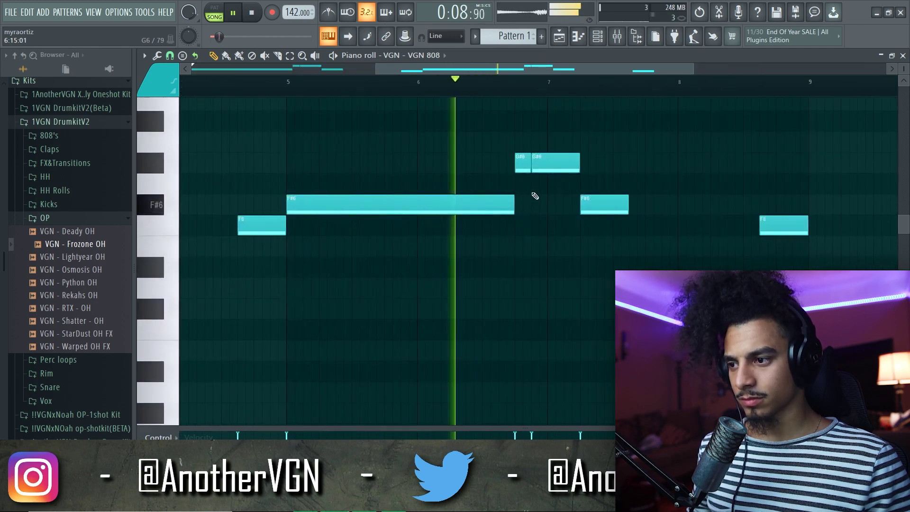
scroll(534, 196, up, 1)
key(space)
scroll(549, 288, up, 3)
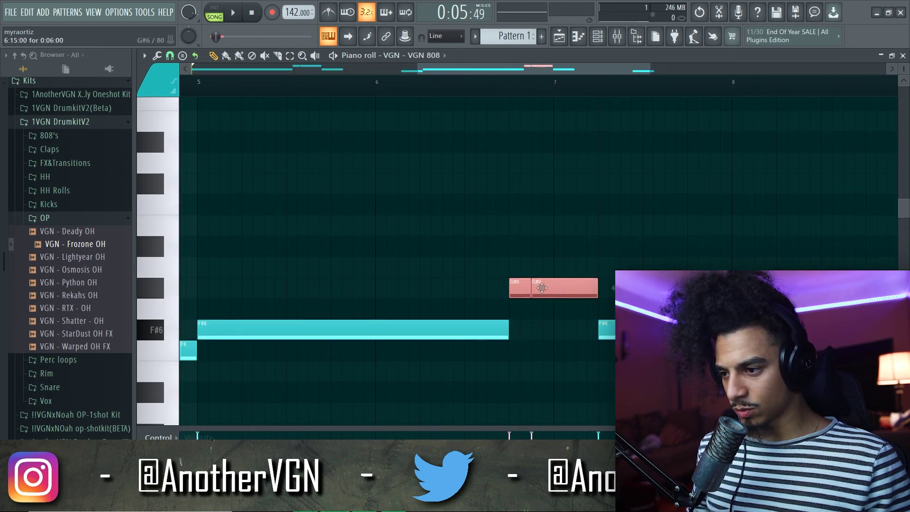
drag(549, 287, 505, 183)
click(431, 87)
key(space)
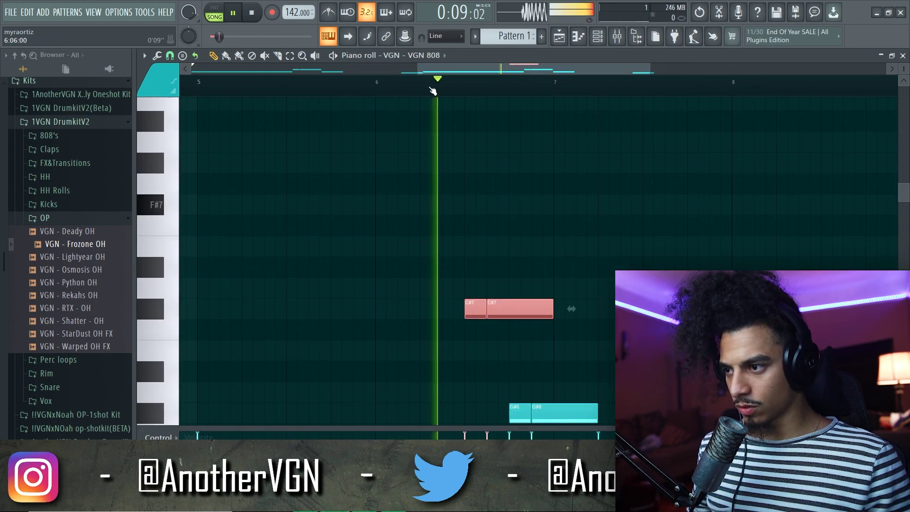
scroll(524, 189, down, 1)
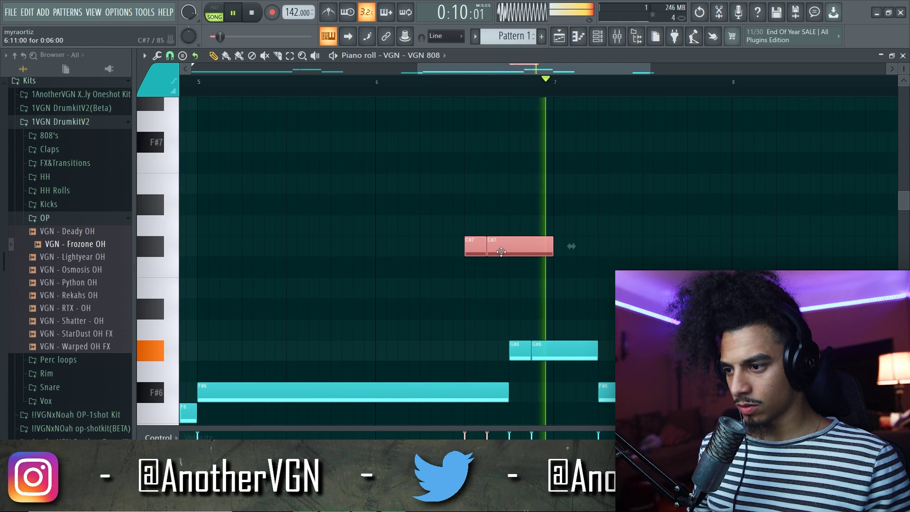
key(space)
key(space)
right_click(501, 246)
right_click(549, 350)
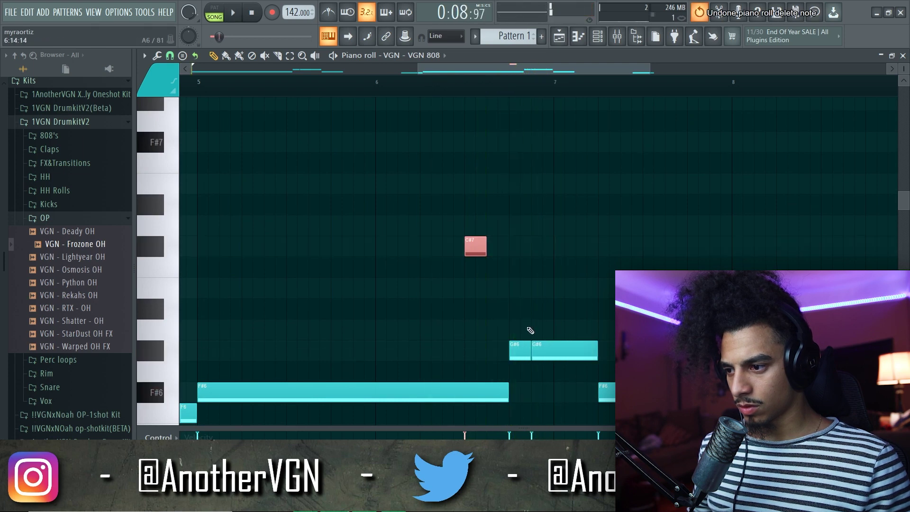
key(ctrl+alt+z)
Delete the longer G#6 note at the end of bar 6 and move the following F#6 note to the start of bar 7 during playback
key(space)
right_click(567, 349)
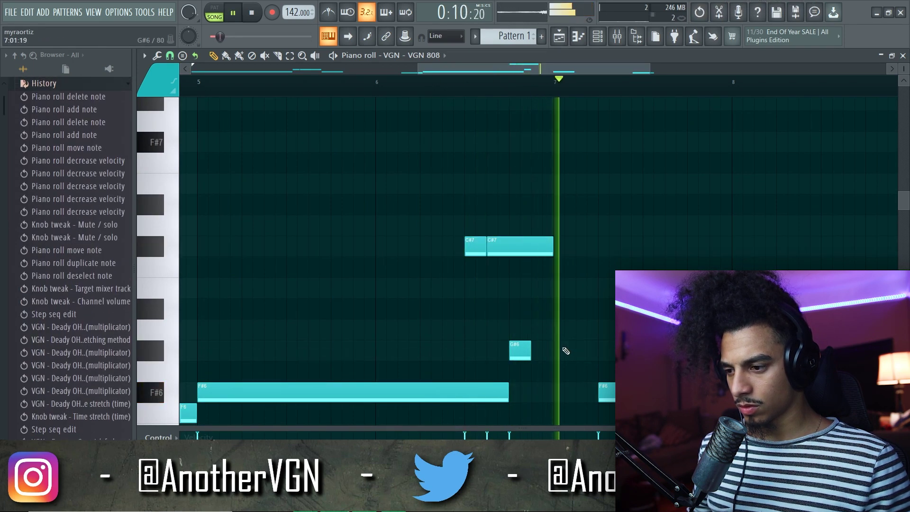
drag(610, 389, 569, 388)
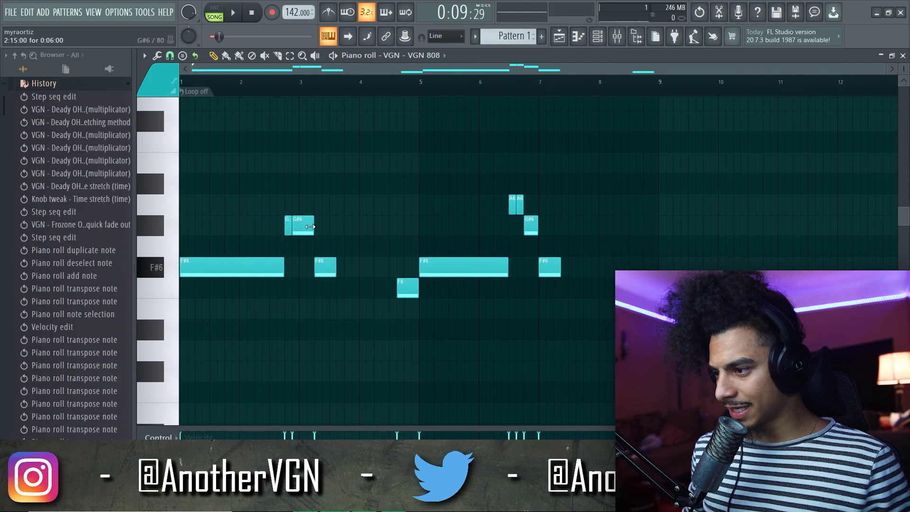
scroll(291, 270, up, 3)
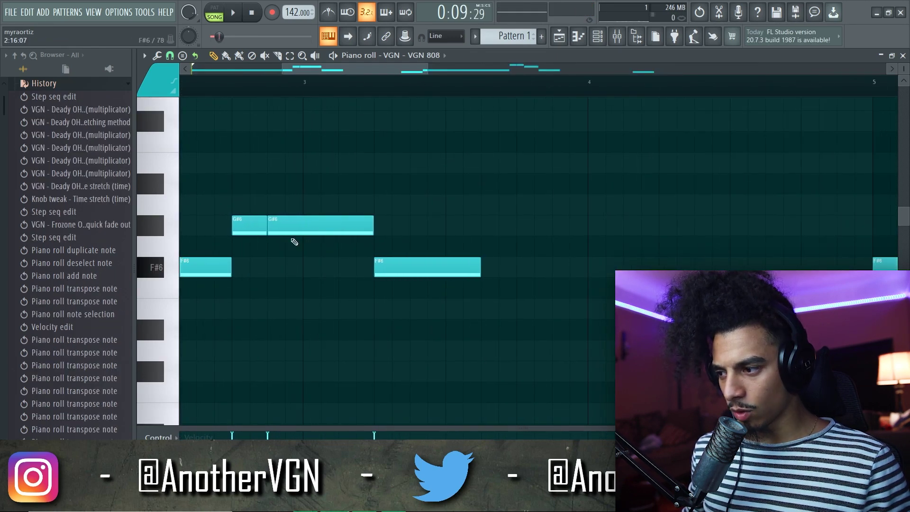
scroll(331, 295, down, 6)
scroll(511, 311, up, 4)
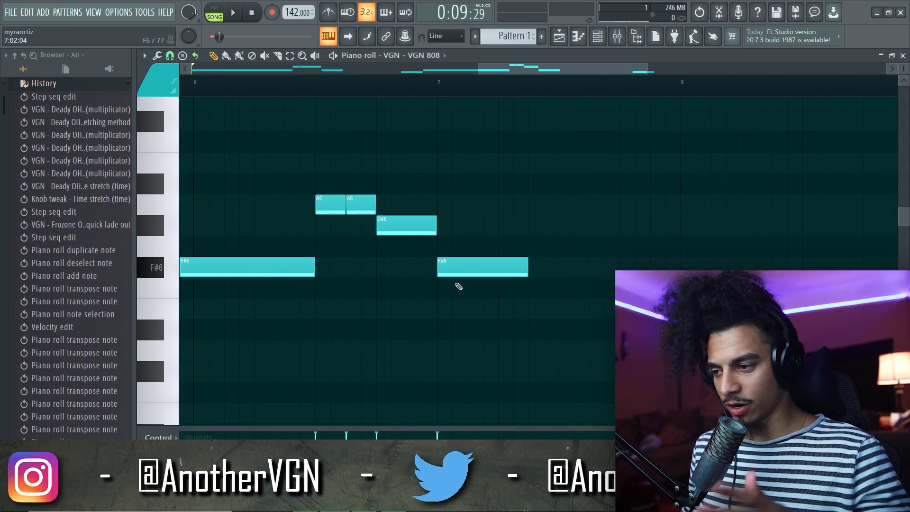
scroll(459, 286, down, 3)
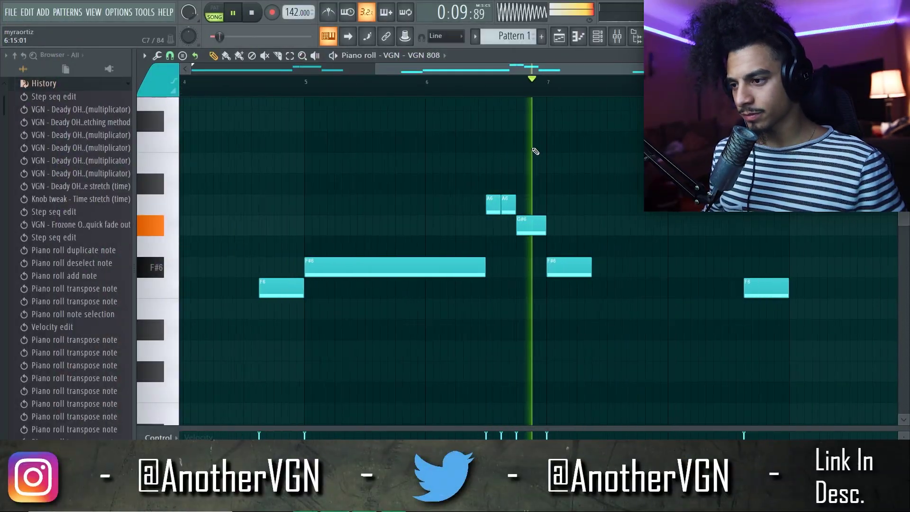
Raise the two A6 notes on steps 9 and 11 of bar 6 to B6 and play them
key(space)
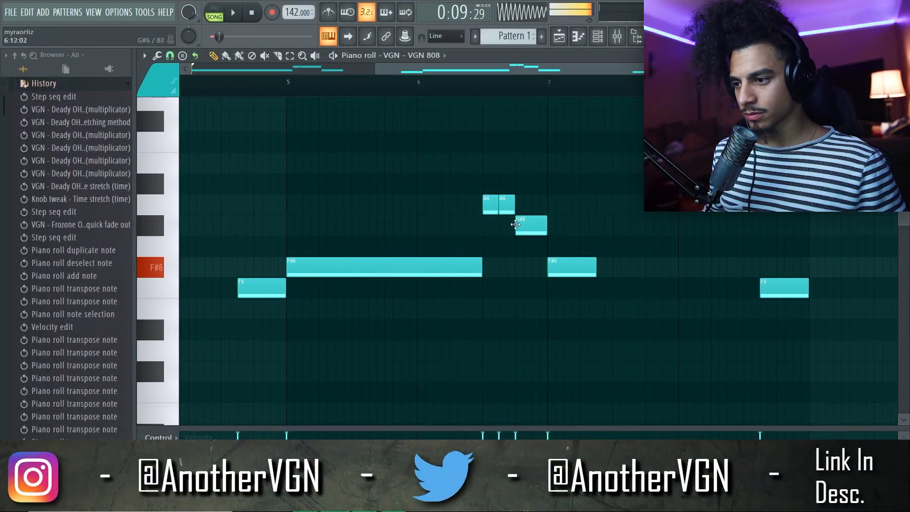
drag(523, 213, 484, 153)
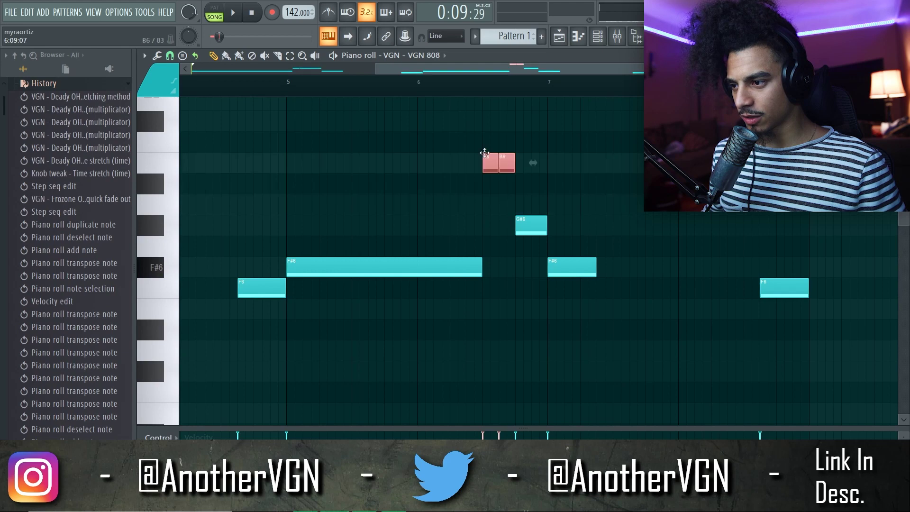
key(space)
Replace the G#6 note on step 13 of bar 6 with a C#7 note and play the result
right_click(531, 226)
key(space)
click(521, 205)
right_click(522, 204)
key(space)
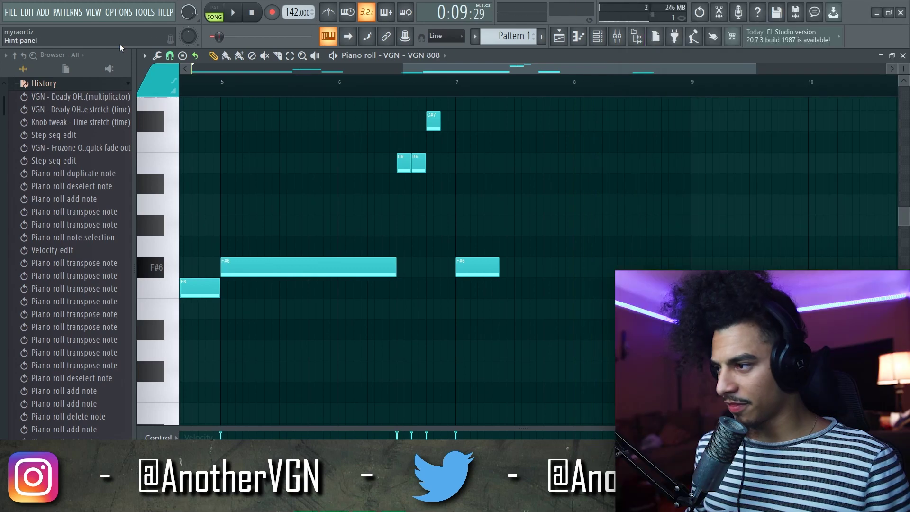
Change the piano roll snap, add an A6 note on step 7 and a B6 note on step 9 of bar 8, and audition them
click(170, 55)
click(192, 151)
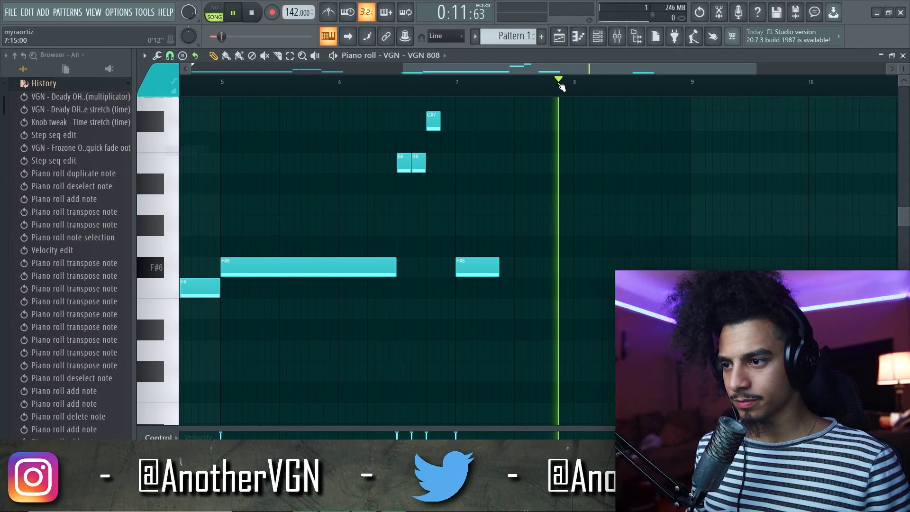
scroll(649, 197, up, 3)
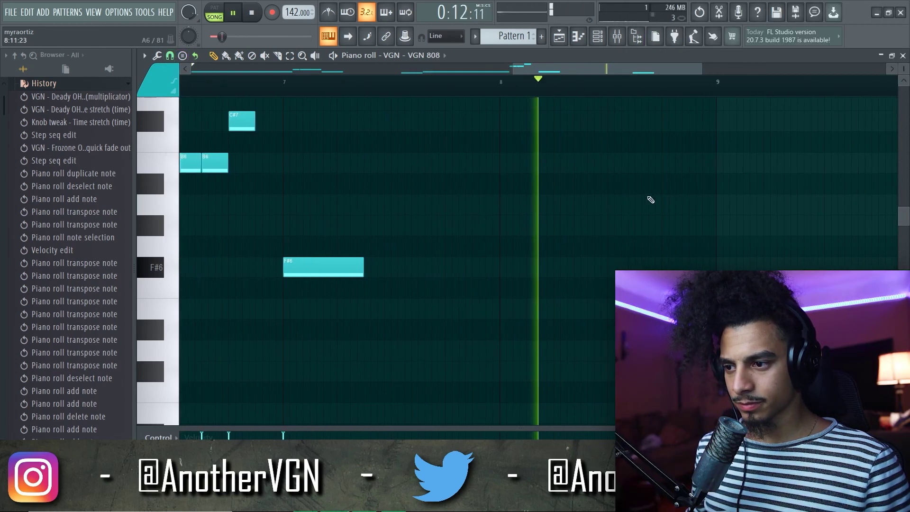
click(583, 205)
click(611, 184)
key(space)
key(space)
drag(613, 182, 613, 163)
Replace the F6 note in bar 8 with a C#7 note on step 13 and listen to the ending
right_click(661, 287)
key(space)
key(space)
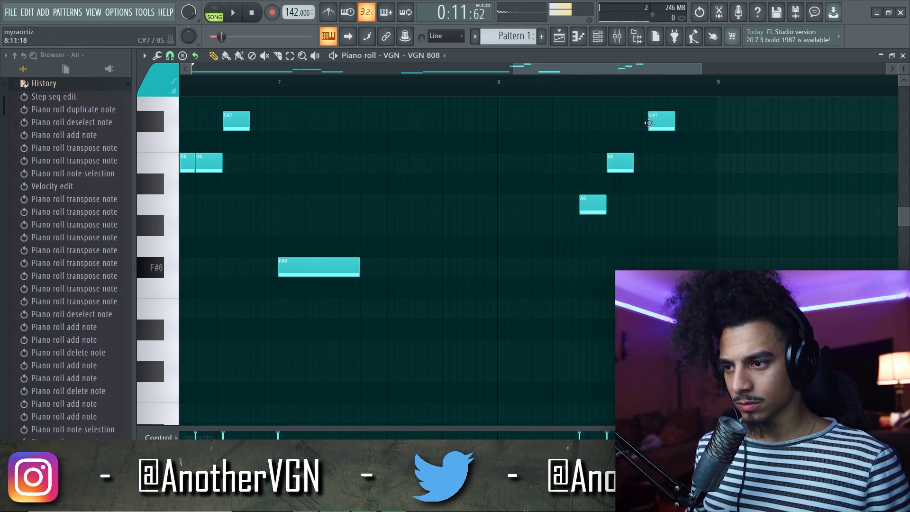
click(661, 124)
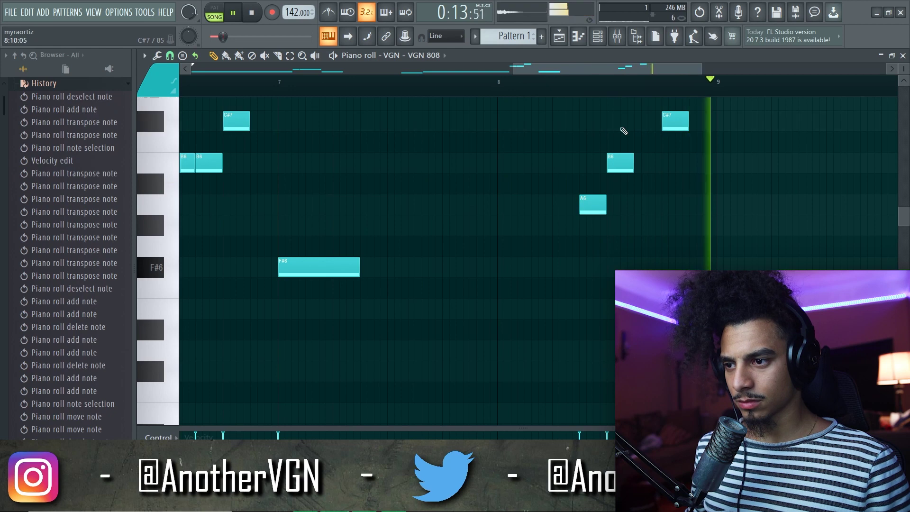
scroll(632, 130, down, 5)
Stop playback and transpose all the 808 notes down one octave
key(space)
key(ctrl+Down)
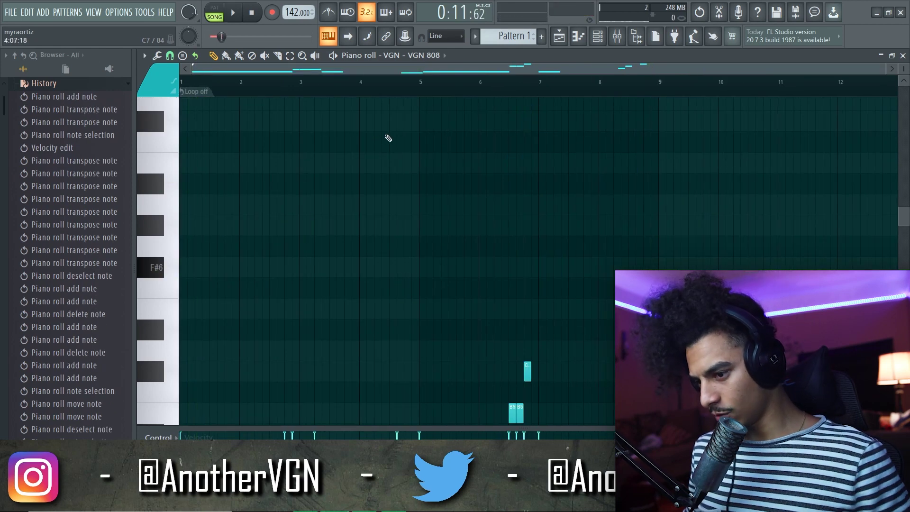
scroll(387, 138, down, 3)
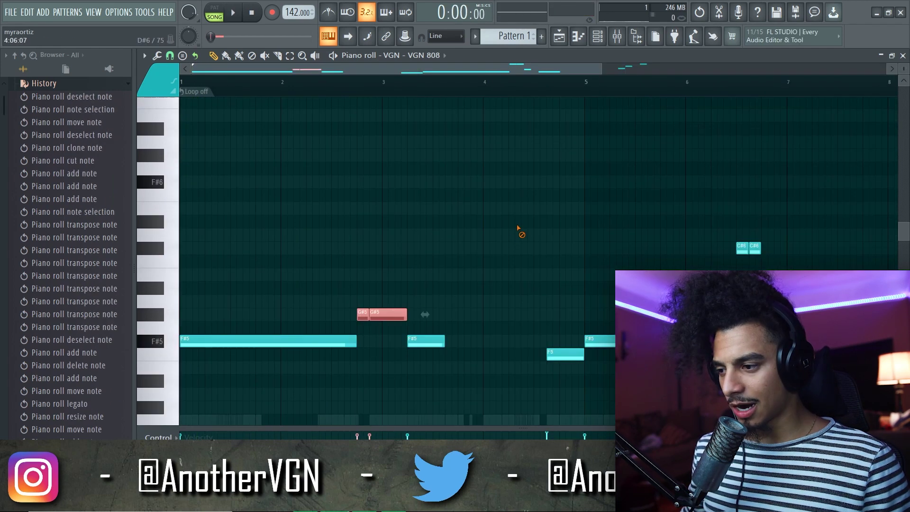
Raise the two G#5 notes on steps 13 and 15 of bar 2 by one octave to G#6 and play the result
key(ctrl+z)
scroll(216, 245, up, 3)
drag(460, 312, 423, 282)
drag(425, 315, 427, 316)
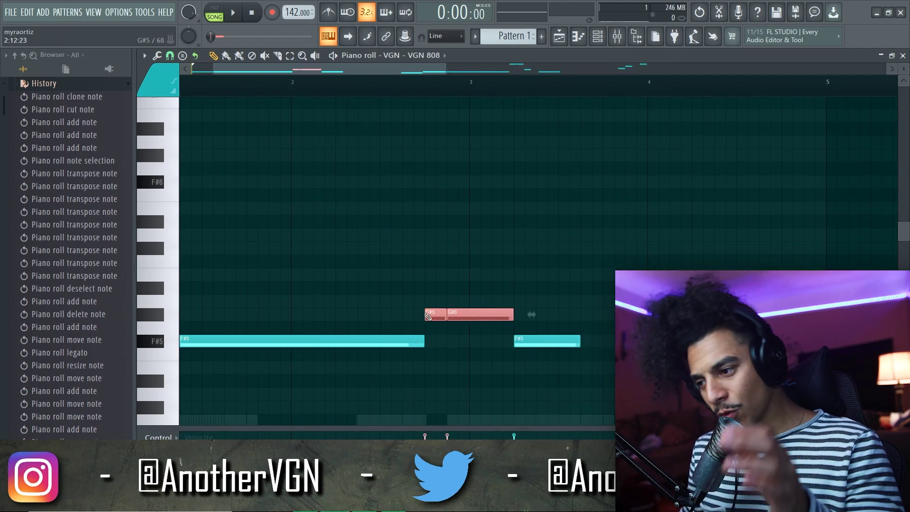
key(ctrl+Up)
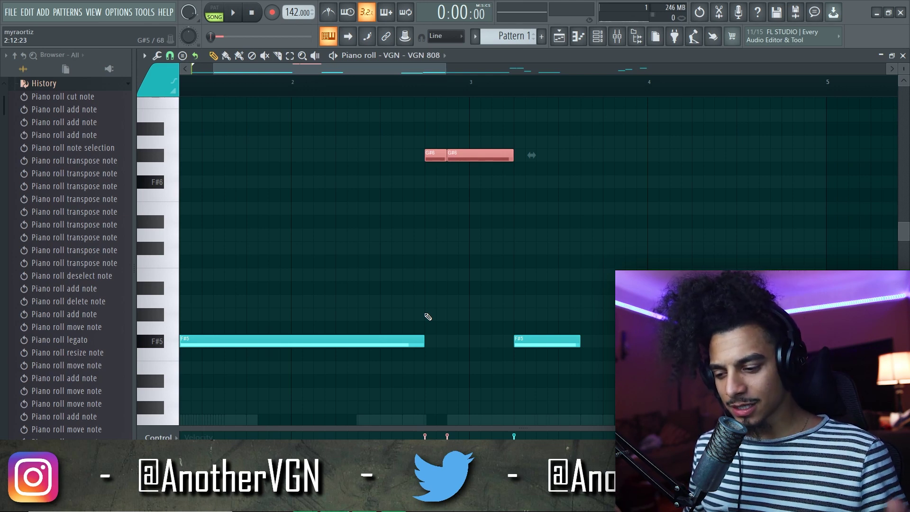
key(space)
key(space)
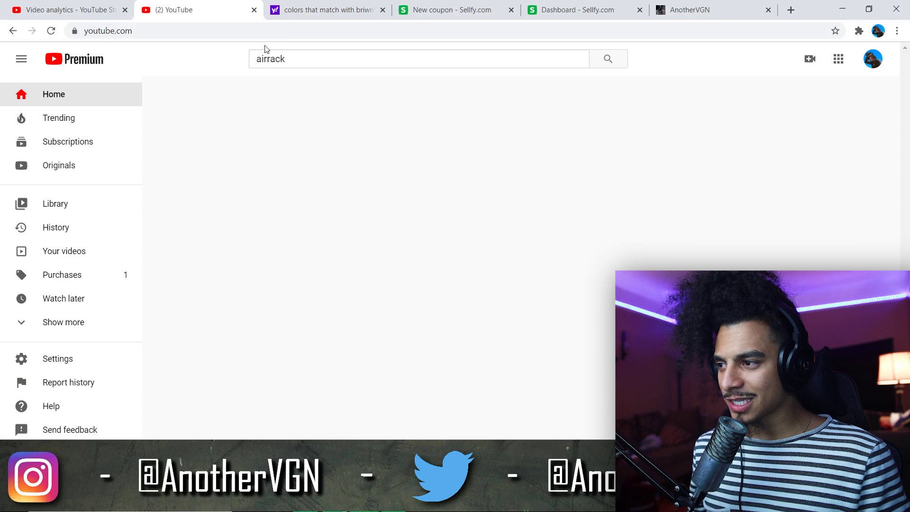
click(299, 58)
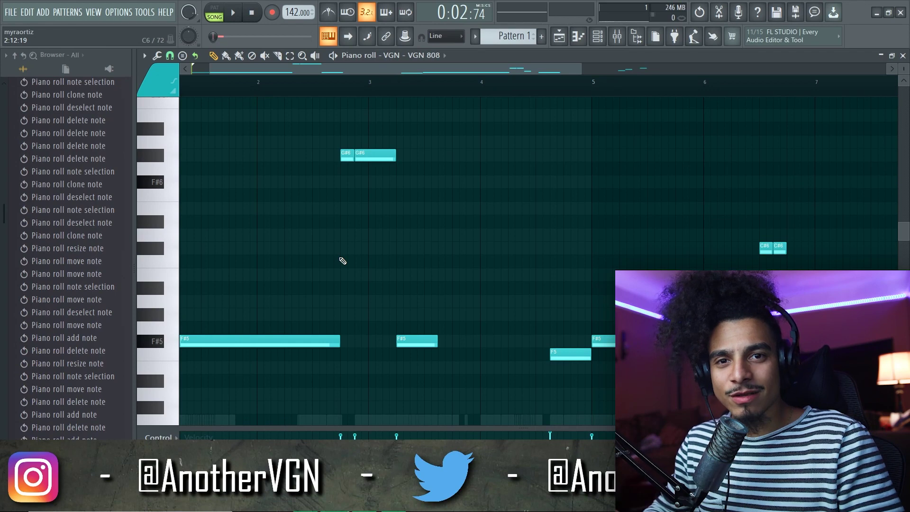
Play the 808 pattern and raise the two C#6 notes on steps 9 and 11 of bar 6 to G#6
key(space)
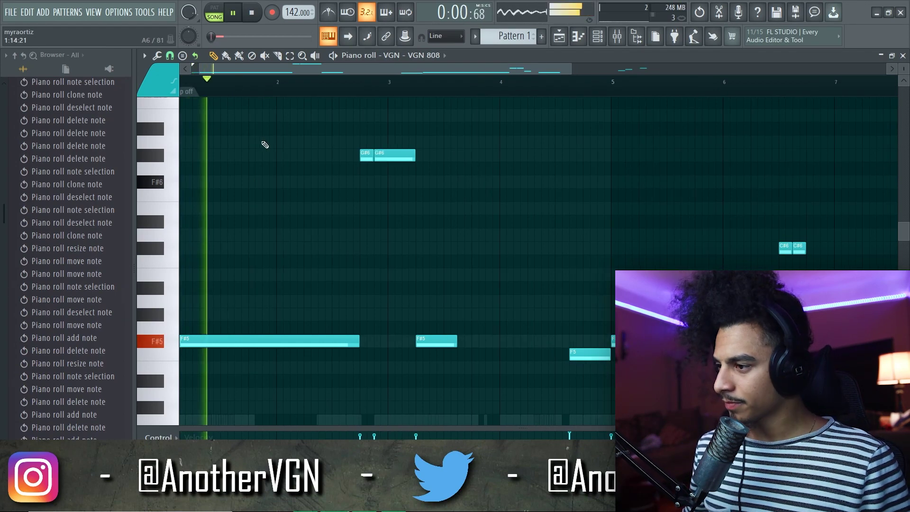
scroll(233, 179, down, 2)
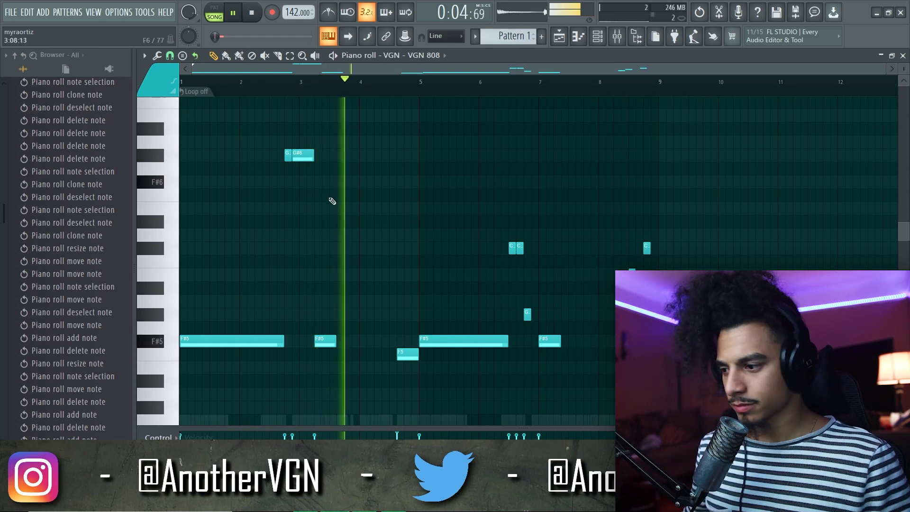
scroll(398, 335, up, 2)
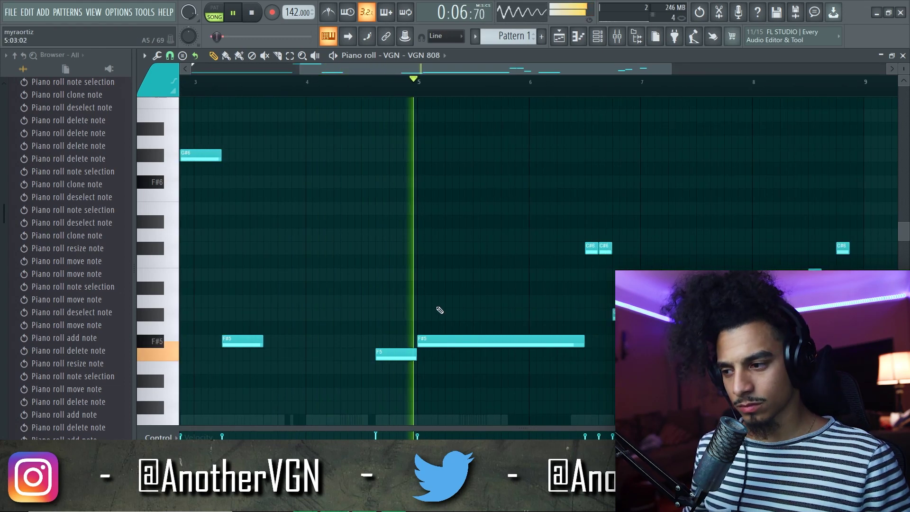
scroll(436, 308, down, 2)
drag(540, 265, 487, 242)
key(Up)
key(Up)
key(Up)
key(Up)
key(Up)
key(Up)
key(Up)
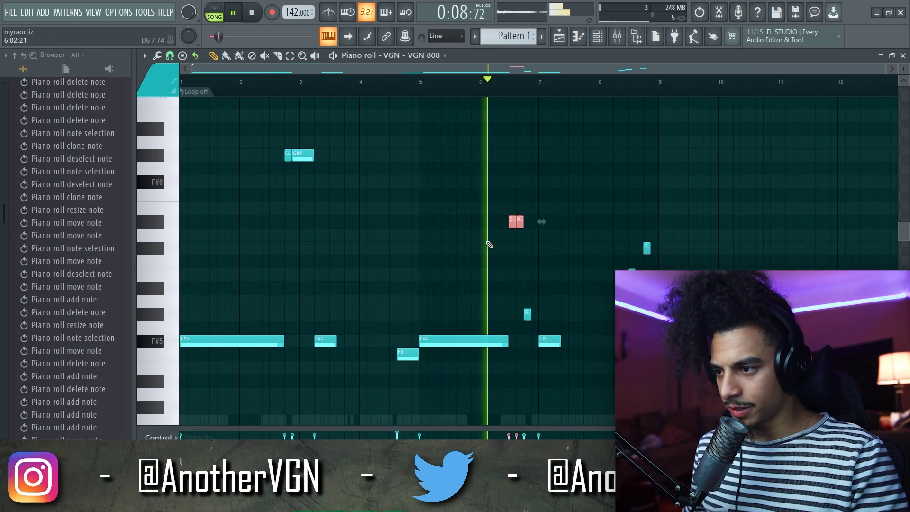
Audition bar 6 from step 8 and raise the G#5 note on step 13 to A#5
key(space)
click(505, 83)
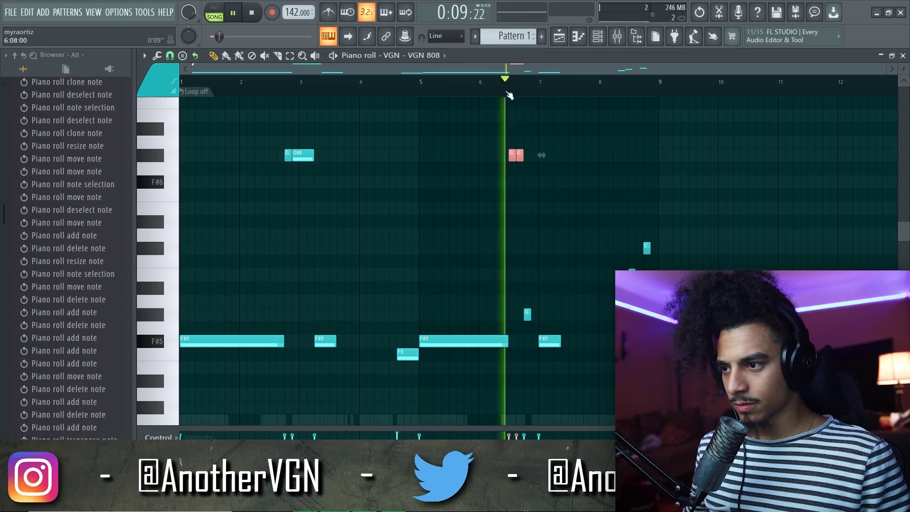
key(space)
scroll(523, 157, up, 2)
key(space)
click(553, 208)
click(534, 307)
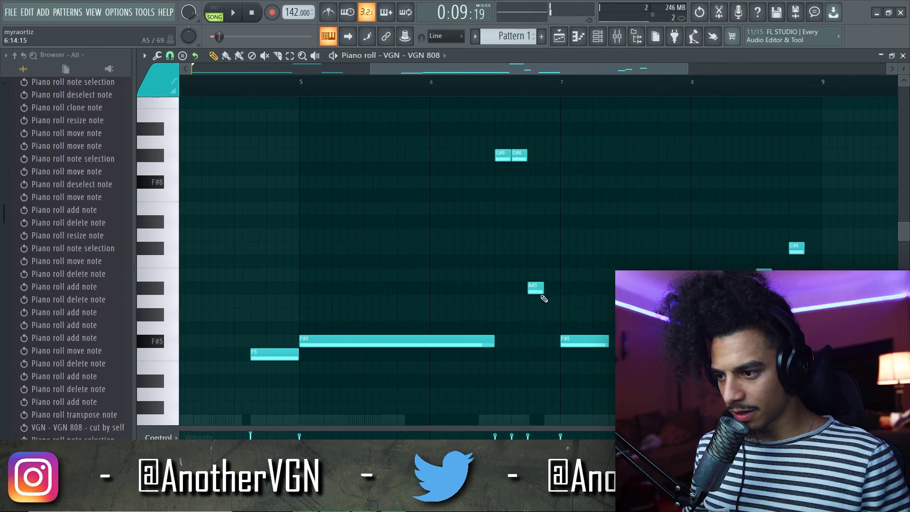
Raise the 808 note on step 13 of bar 6 to C#6 and play the pattern
drag(537, 286, 537, 273)
key(space)
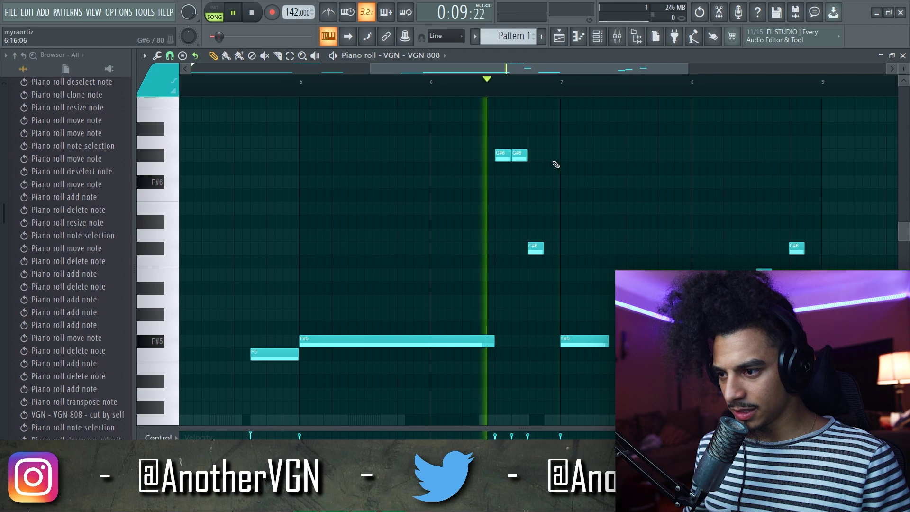
Transpose the three 808 notes in bar 8 up one octave and down one semitone, and play the pattern
scroll(587, 209, down, 2)
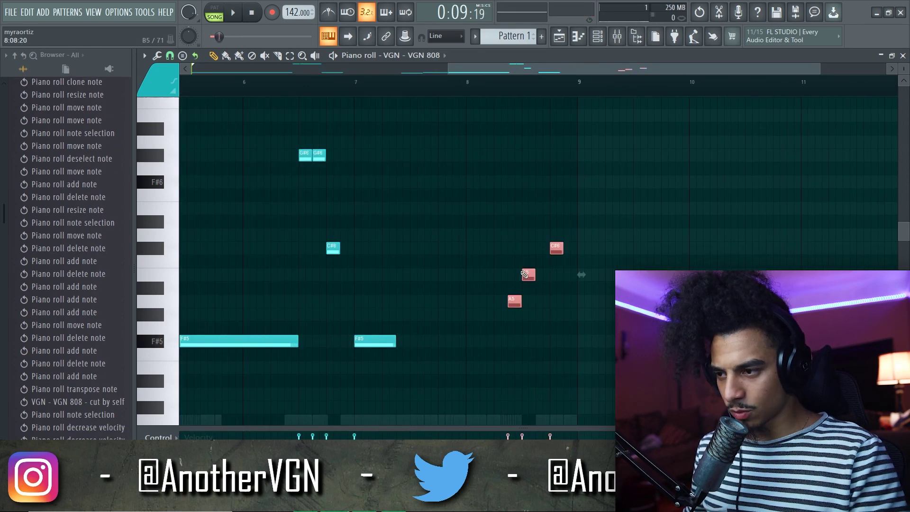
key(ctrl+Up)
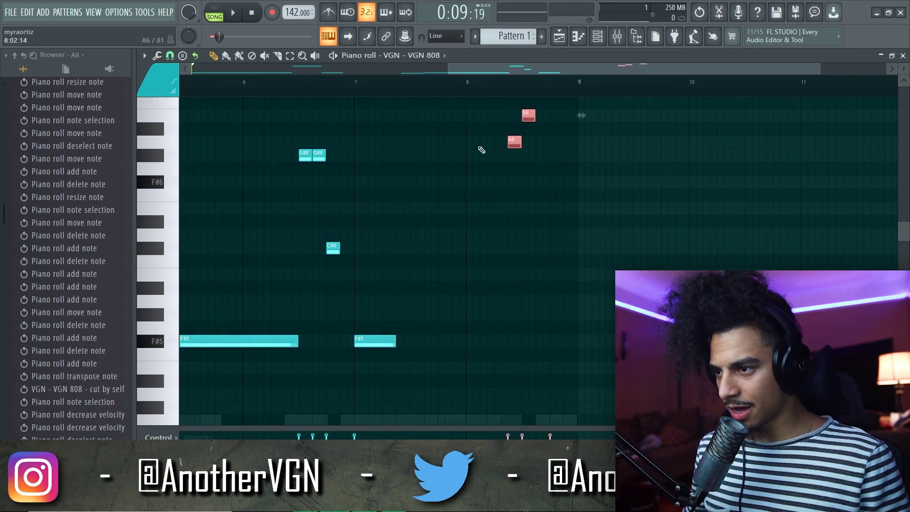
key(shift+Down)
key(space)
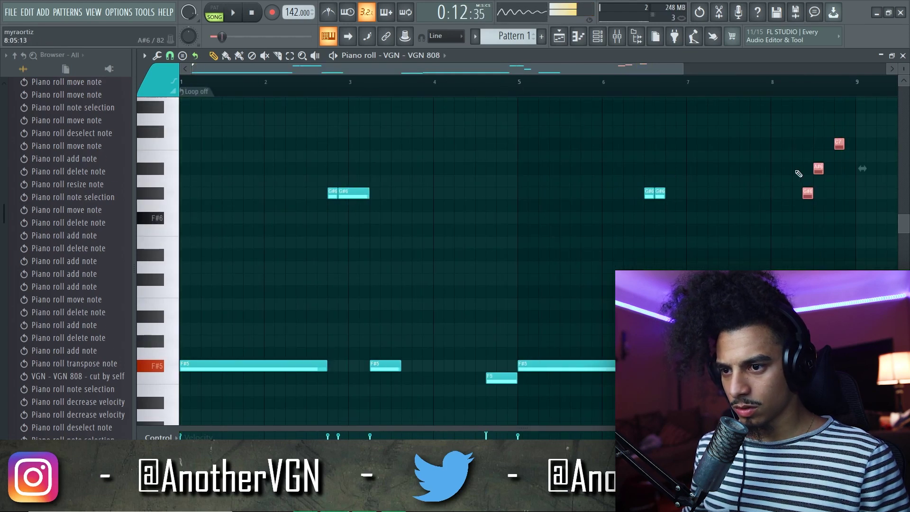
Lower the last two 808 notes of bar 8 by a semitone to A6 and B6, audition the change and stop playback
scroll(798, 175, up, 3)
drag(824, 185, 750, 128)
drag(752, 167, 752, 179)
key(space)
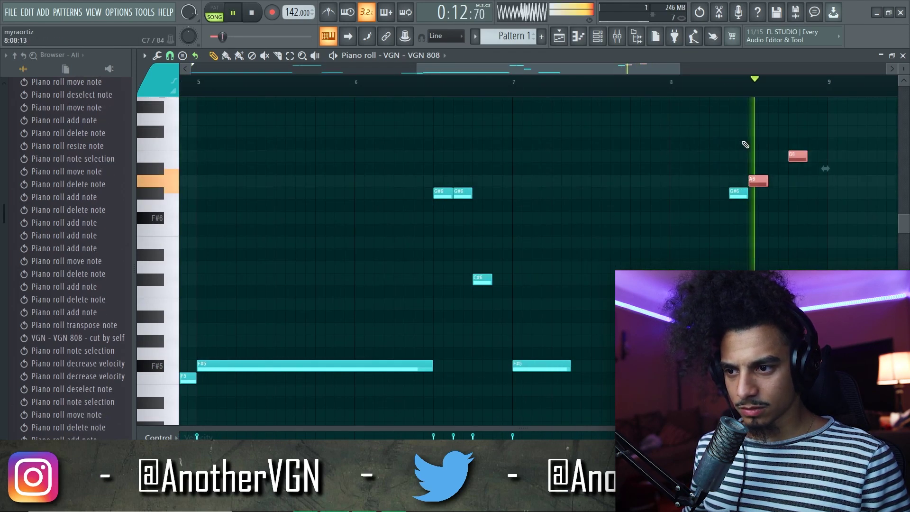
right_click(687, 138)
key(space)
scroll(570, 163, down, 3)
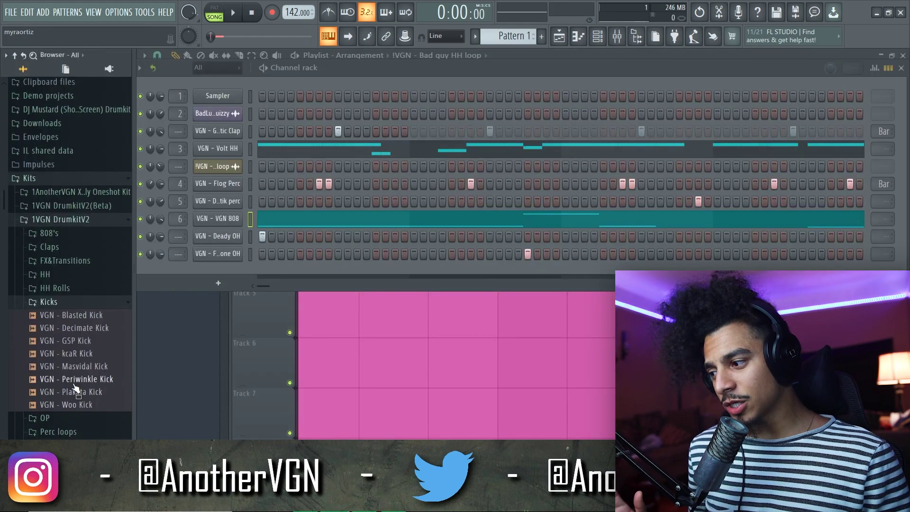
Add the VGN - Masvidal Kick sample as a new channel below the existing drum channels and dismiss its sampler settings
drag(227, 291, 230, 269)
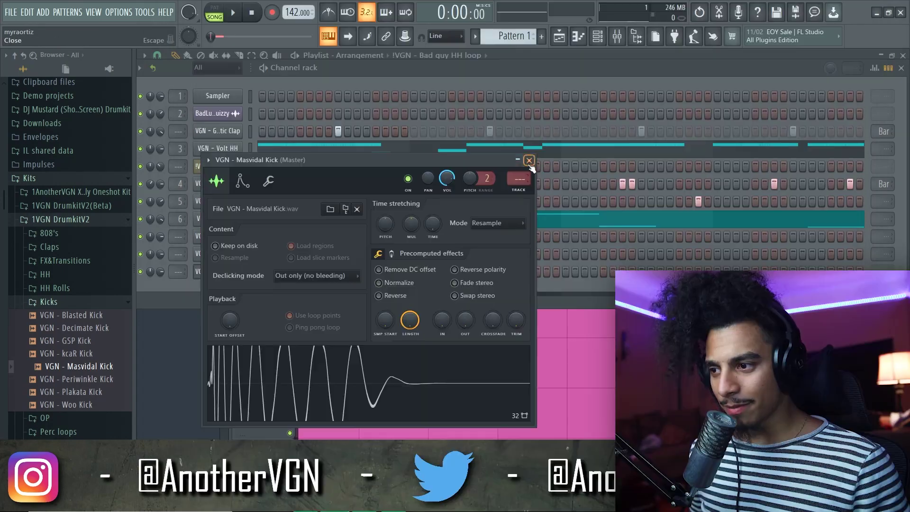
click(529, 161)
Compare the sample waveforms of the VGN 808 and Masvidal Kick channels, and view the kick's miscellaneous functions
click(230, 218)
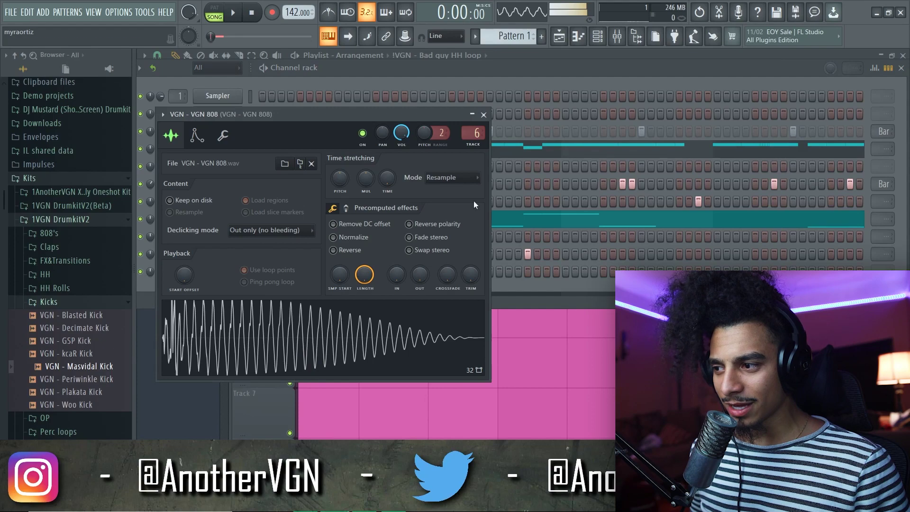
click(483, 114)
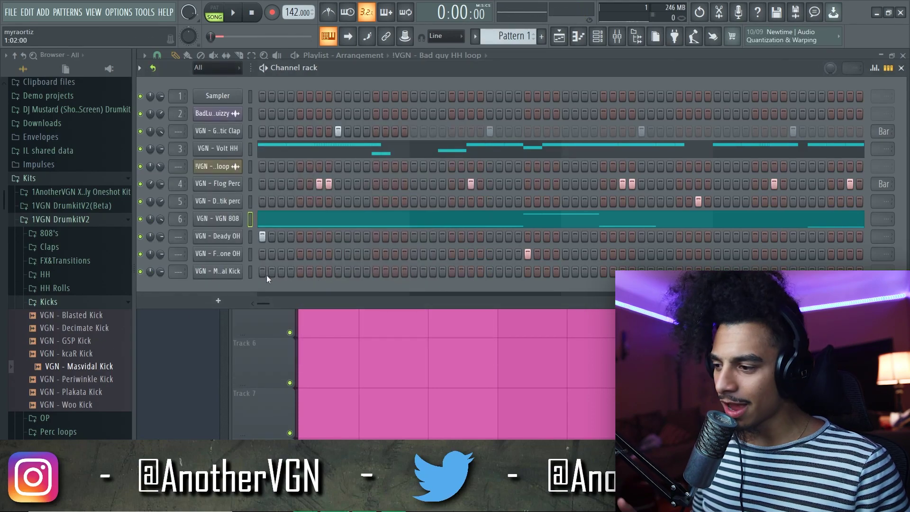
click(217, 271)
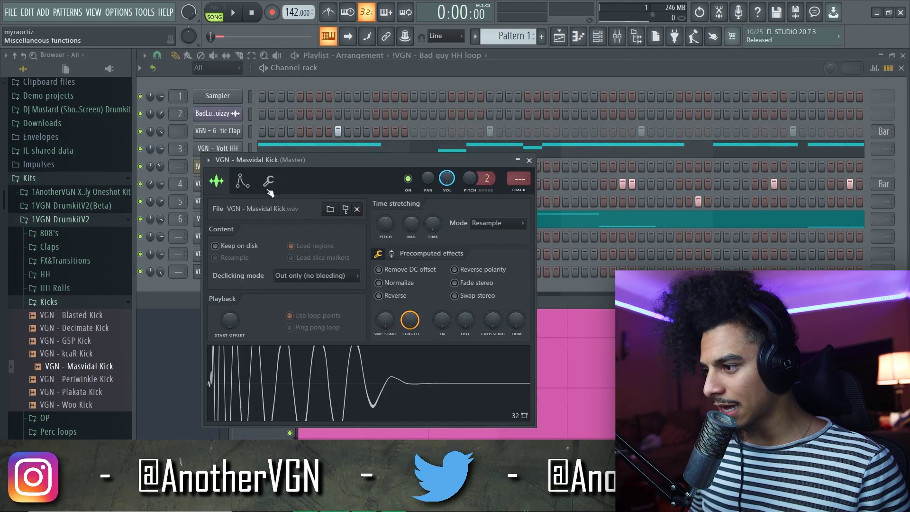
click(268, 181)
click(529, 161)
Place Masvidal Kick hits on step 1 of bars 1, 5 and 7, step 5 of bar 3 and step 11 of bar 4
right_click(270, 272)
click(261, 273)
mouse_move(314, 66)
mouse_down()
mouse_move(317, 81)
mouse_move(327, 56)
mouse_up()
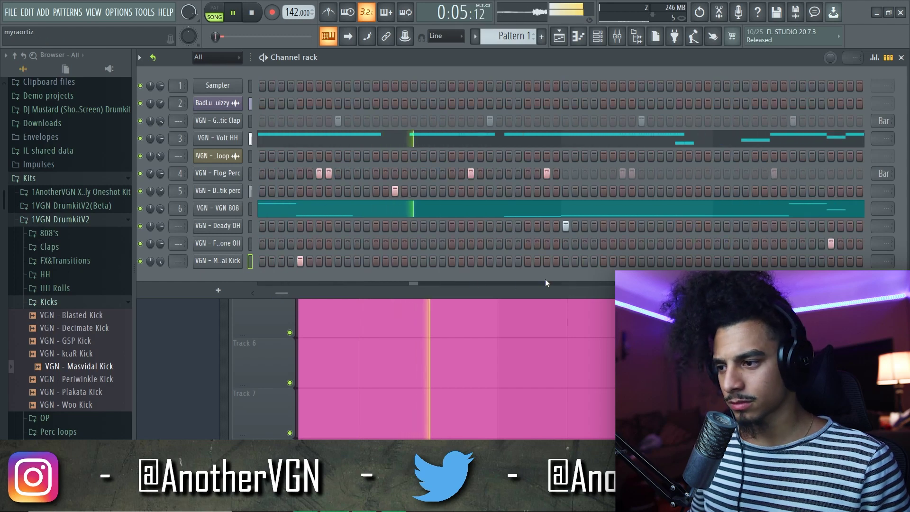
click(507, 261)
click(565, 261)
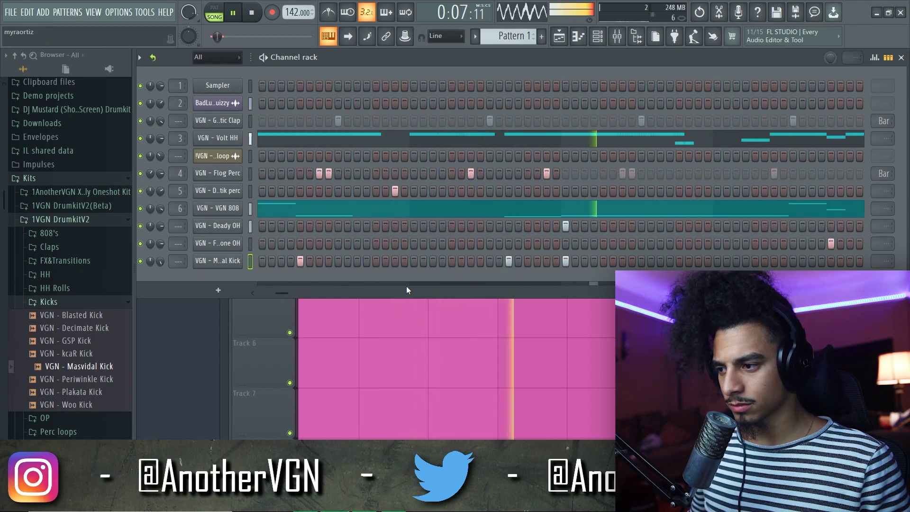
click(556, 261)
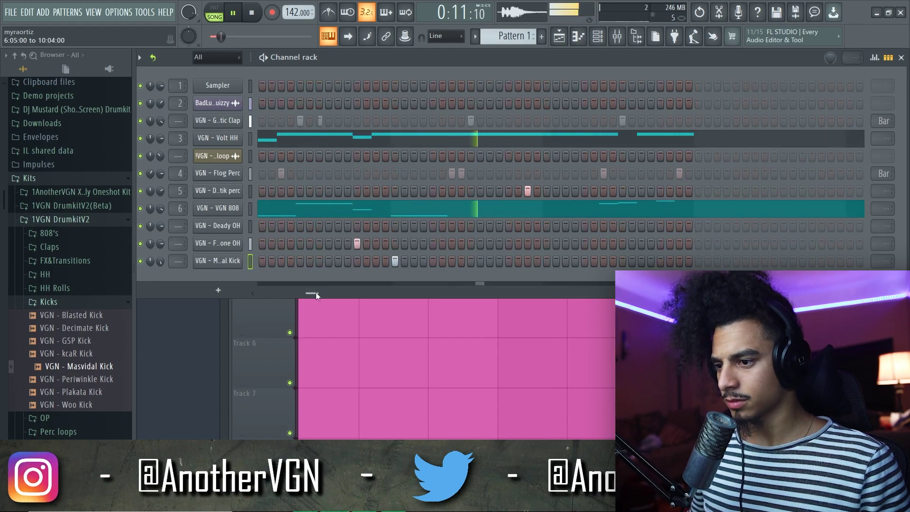